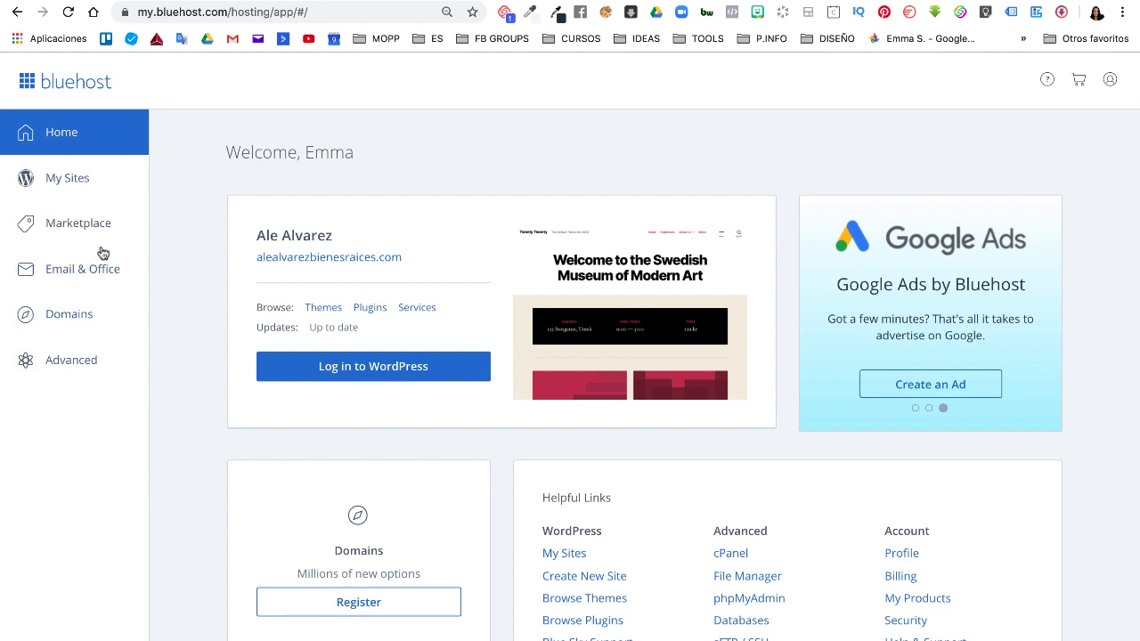
{"action": "left_click", "coordinate": [75, 275]}
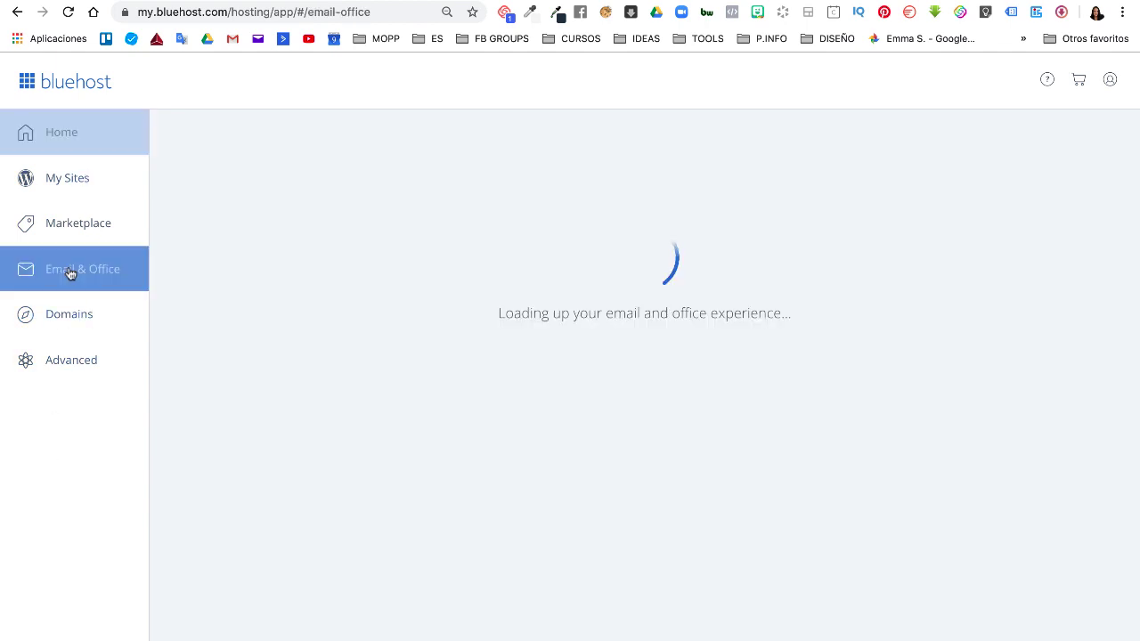
{"action": "scroll", "coordinate": [348, 580], "scroll_direction": "down", "scroll_amount": 5}
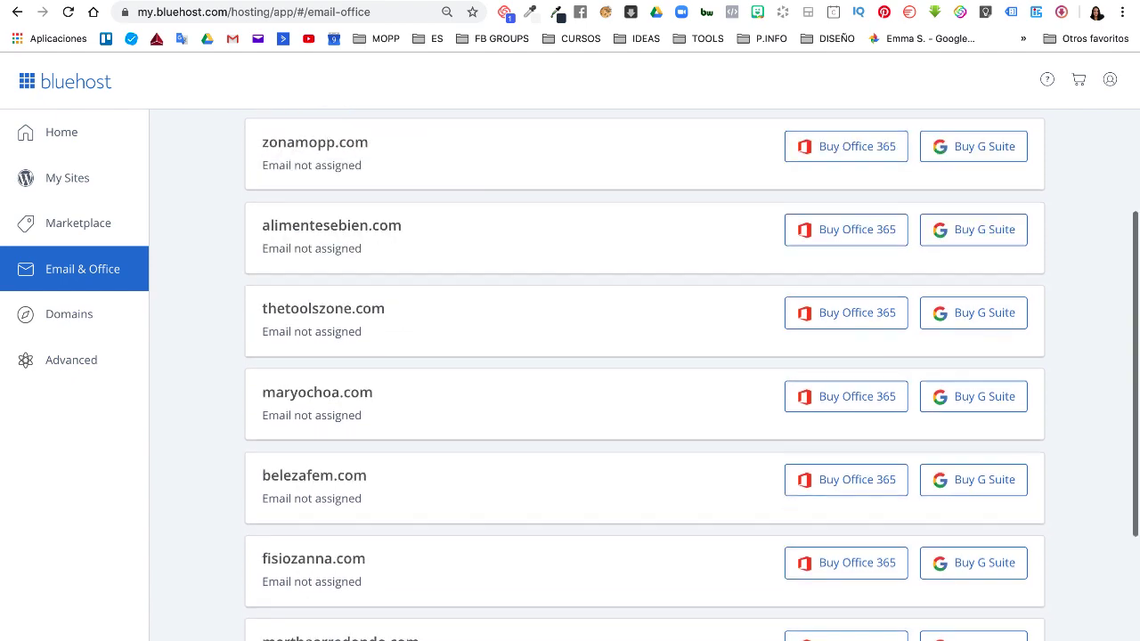
{"action": "scroll", "coordinate": [347, 570], "scroll_direction": "up", "scroll_amount": 3}
{"action": "scroll", "coordinate": [347, 567], "scroll_direction": "up", "scroll_amount": 5}
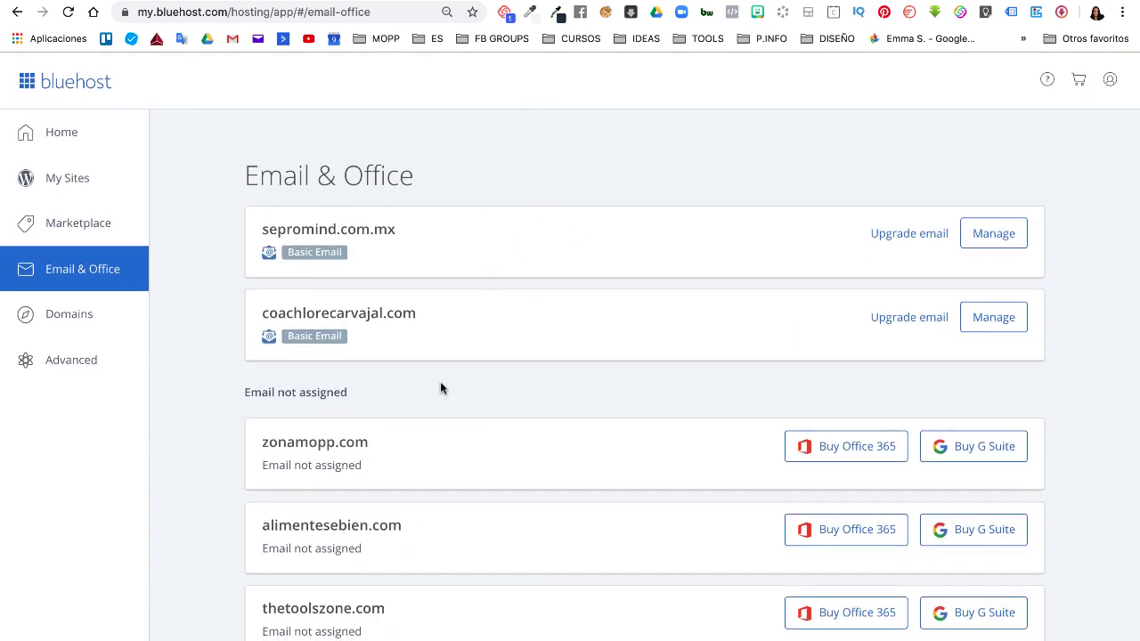
{"action": "scroll", "coordinate": [374, 504], "scroll_direction": "down", "scroll_amount": 3}
{"action": "scroll", "coordinate": [374, 507], "scroll_direction": "up", "scroll_amount": 3}
- Manage zonamopp.com's email accounts and launch the Create an Email Account form
{"action": "left_click", "coordinate": [996, 321]}
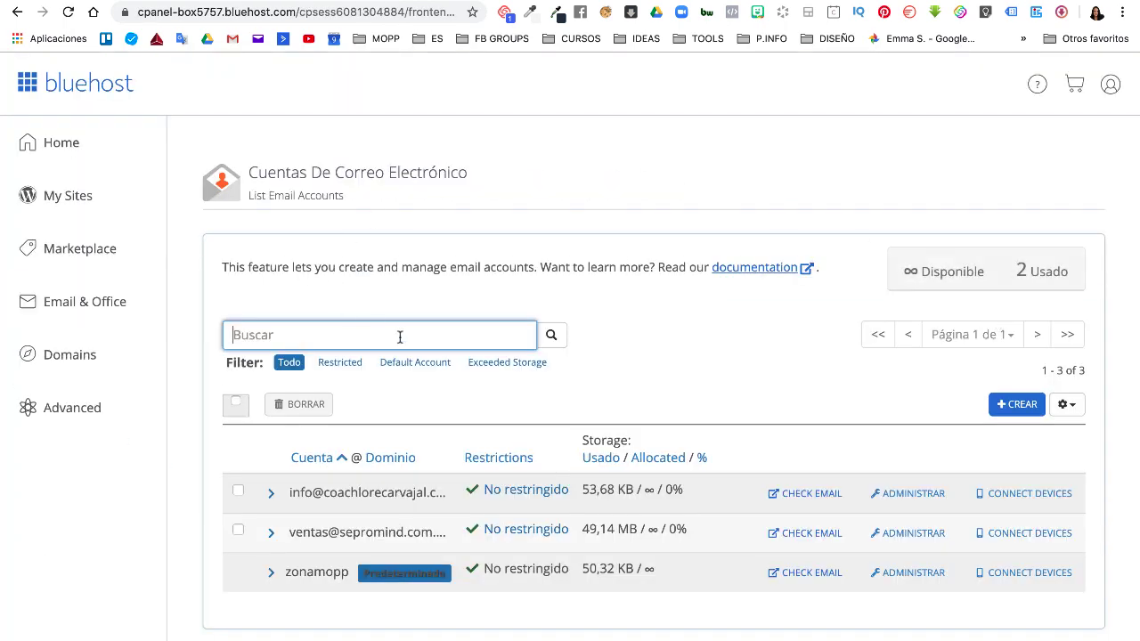
{"action": "scroll", "coordinate": [419, 415], "scroll_direction": "down", "scroll_amount": 1}
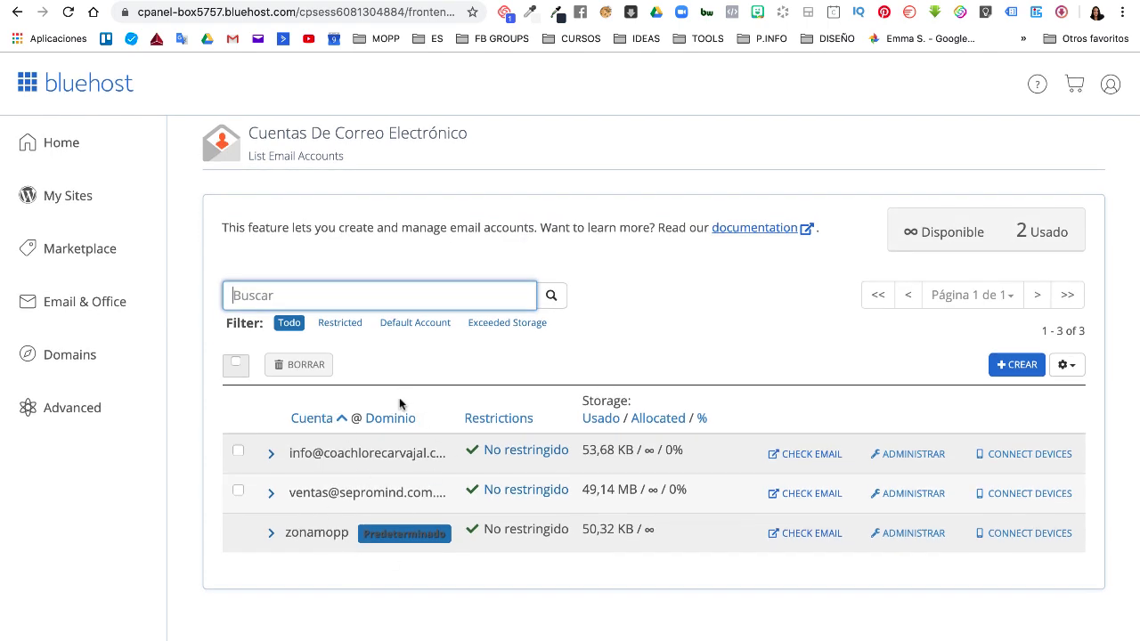
{"action": "scroll", "coordinate": [357, 471], "scroll_direction": "up", "scroll_amount": 1}
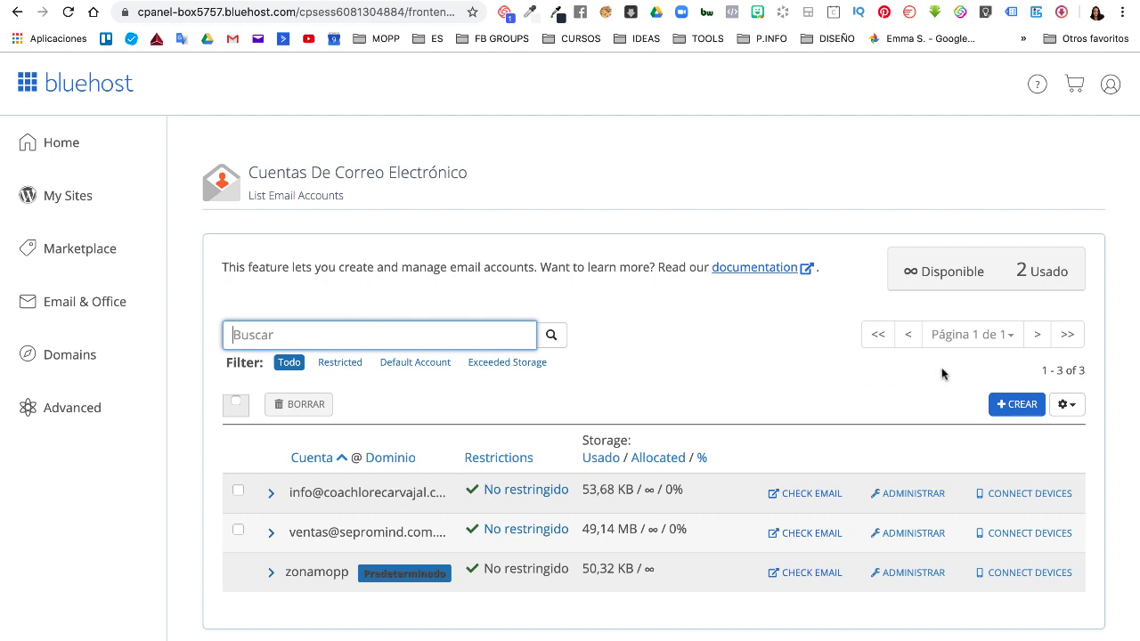
{"action": "left_click", "coordinate": [1005, 417]}
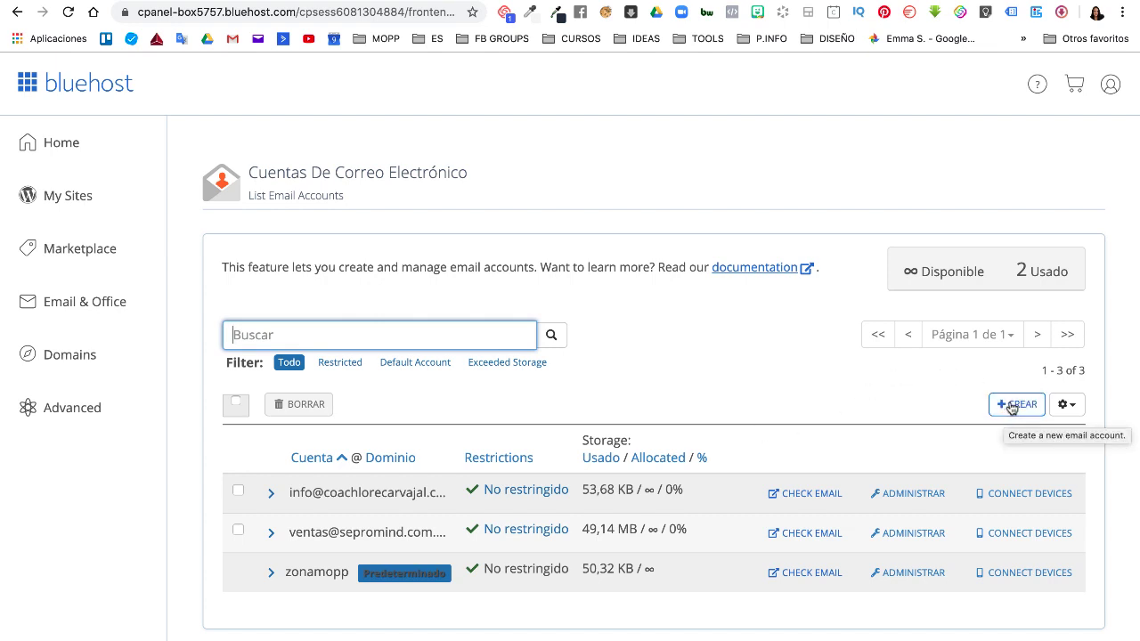
{"action": "left_click", "coordinate": [1005, 417]}
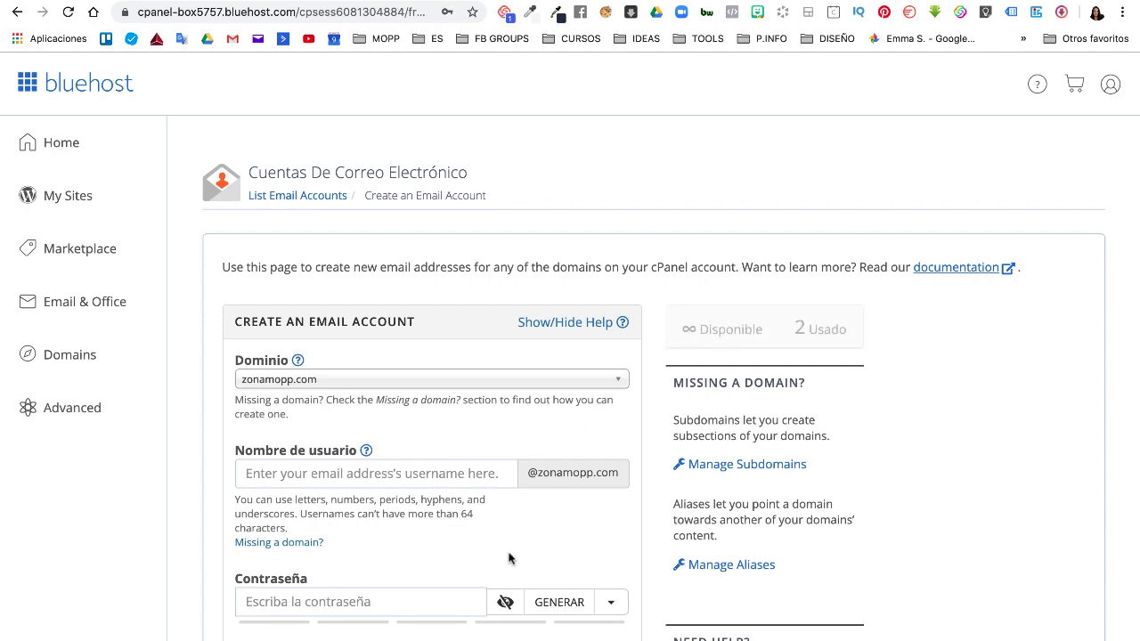
{"action": "scroll", "coordinate": [505, 574], "scroll_direction": "down", "scroll_amount": 2}
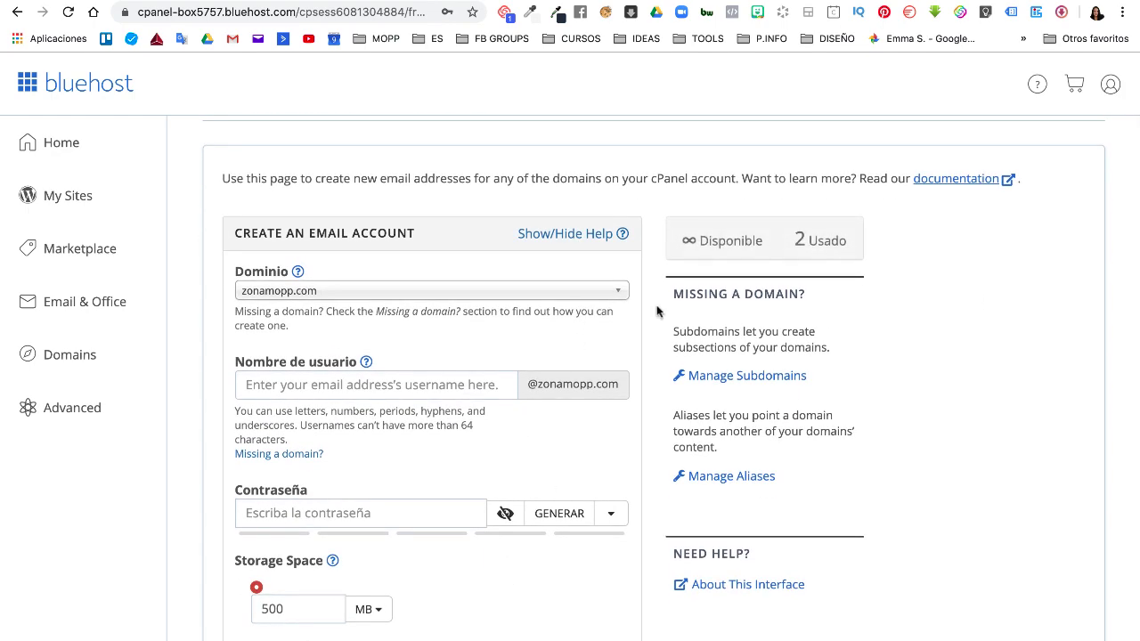
{"action": "left_click", "coordinate": [618, 292]}
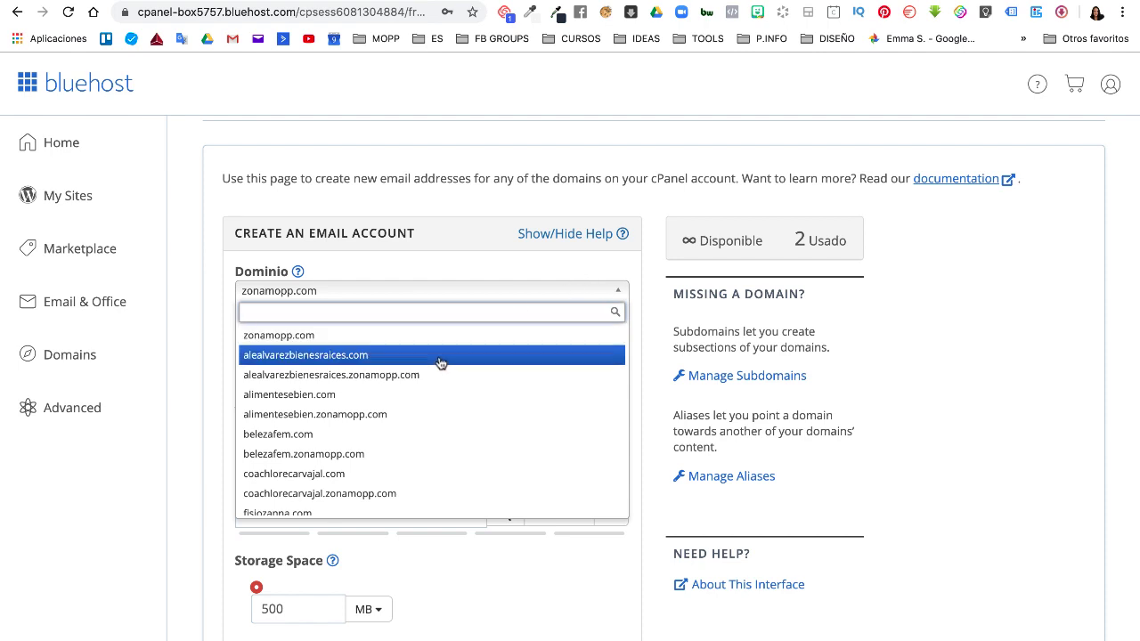
{"action": "scroll", "coordinate": [374, 473], "scroll_direction": "down", "scroll_amount": 5}
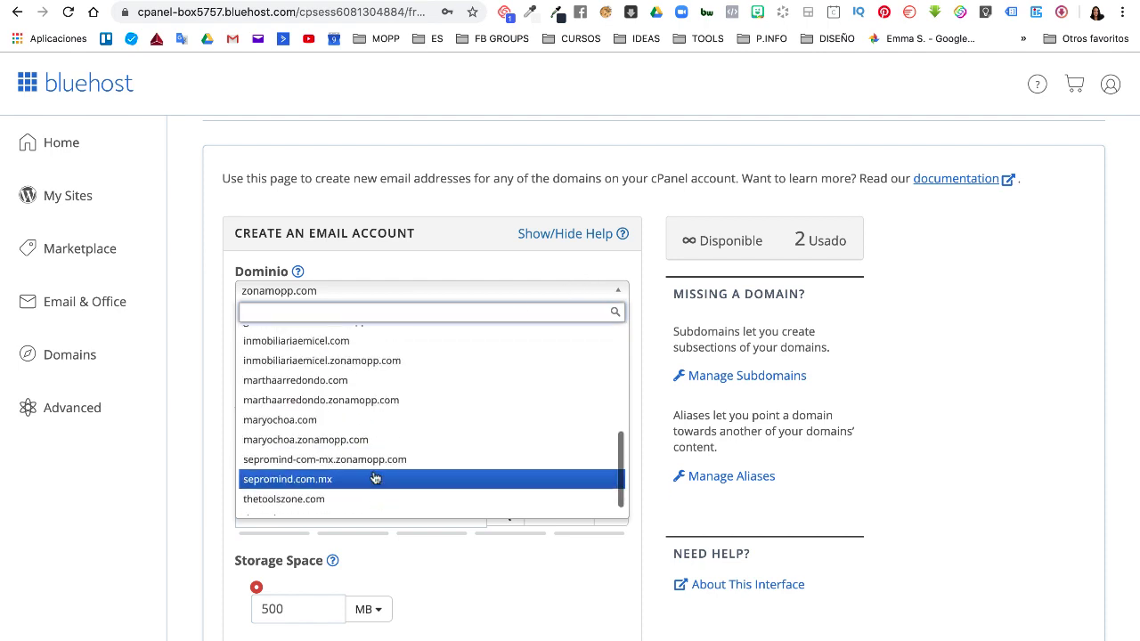
{"action": "scroll", "coordinate": [374, 473], "scroll_direction": "up", "scroll_amount": 5}
{"action": "left_click", "coordinate": [325, 337]}
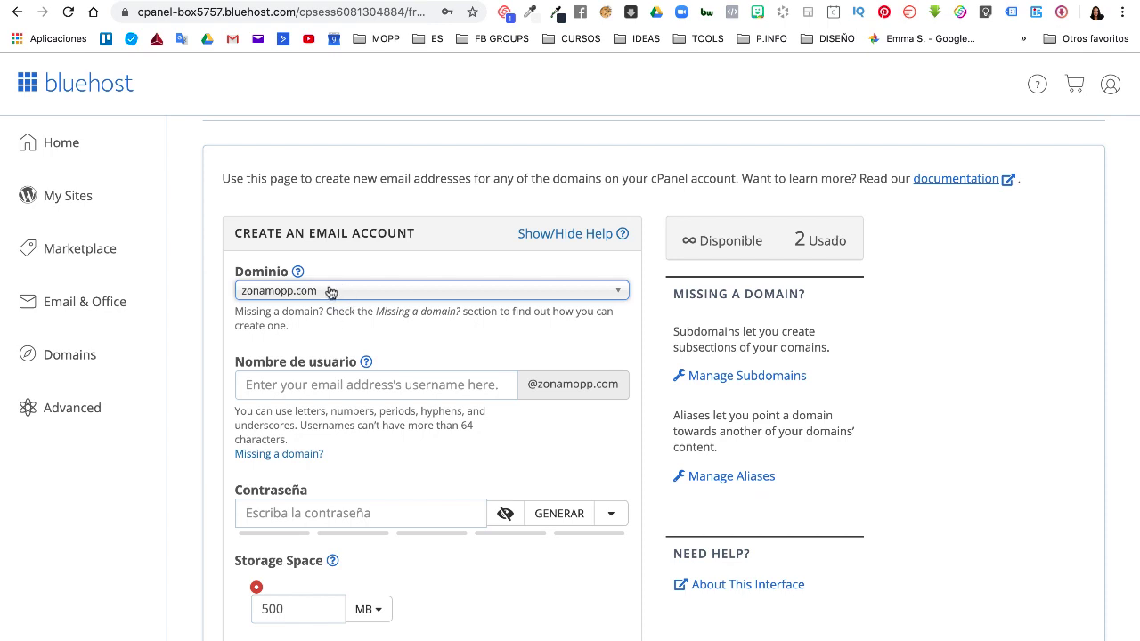
{"action": "left_click", "coordinate": [291, 383]}
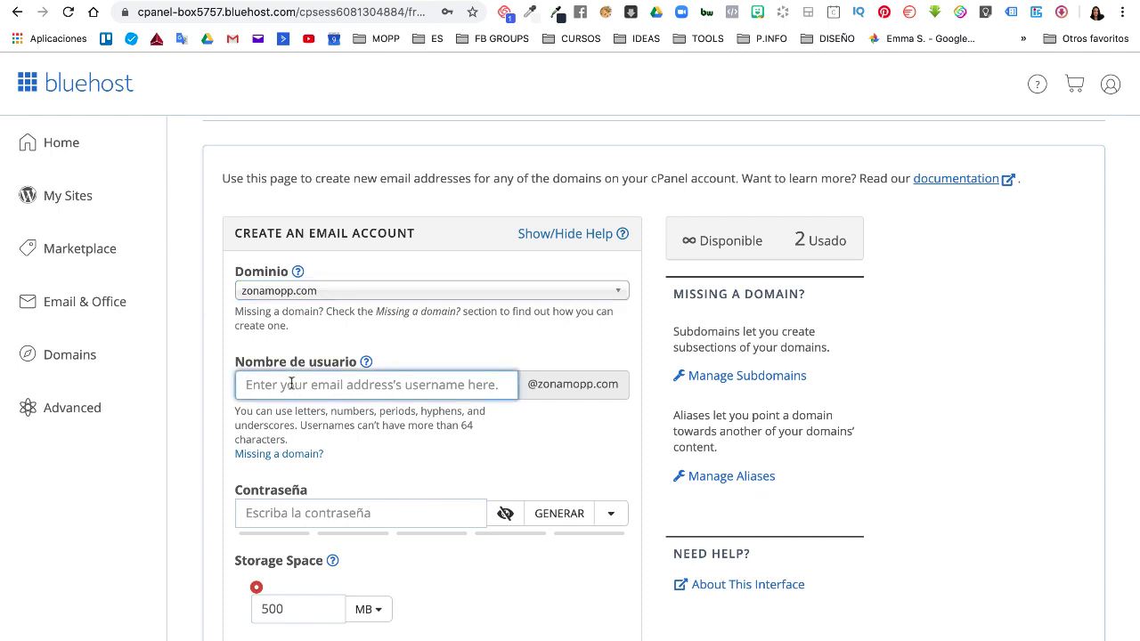
{"action": "scroll", "coordinate": [290, 384], "scroll_direction": "down", "scroll_amount": 1}
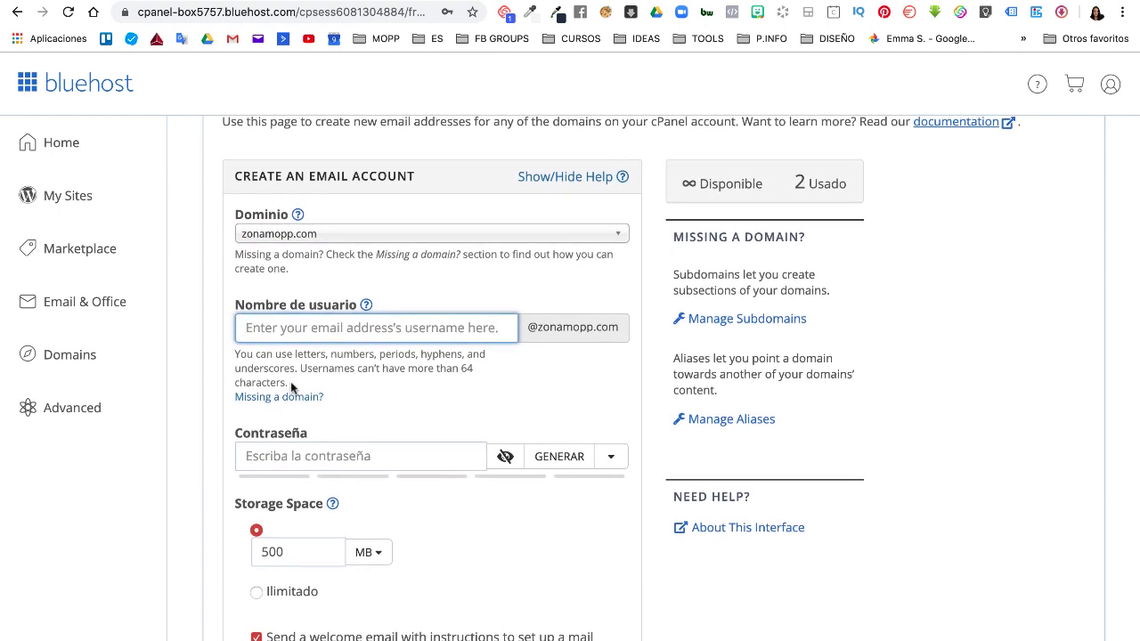
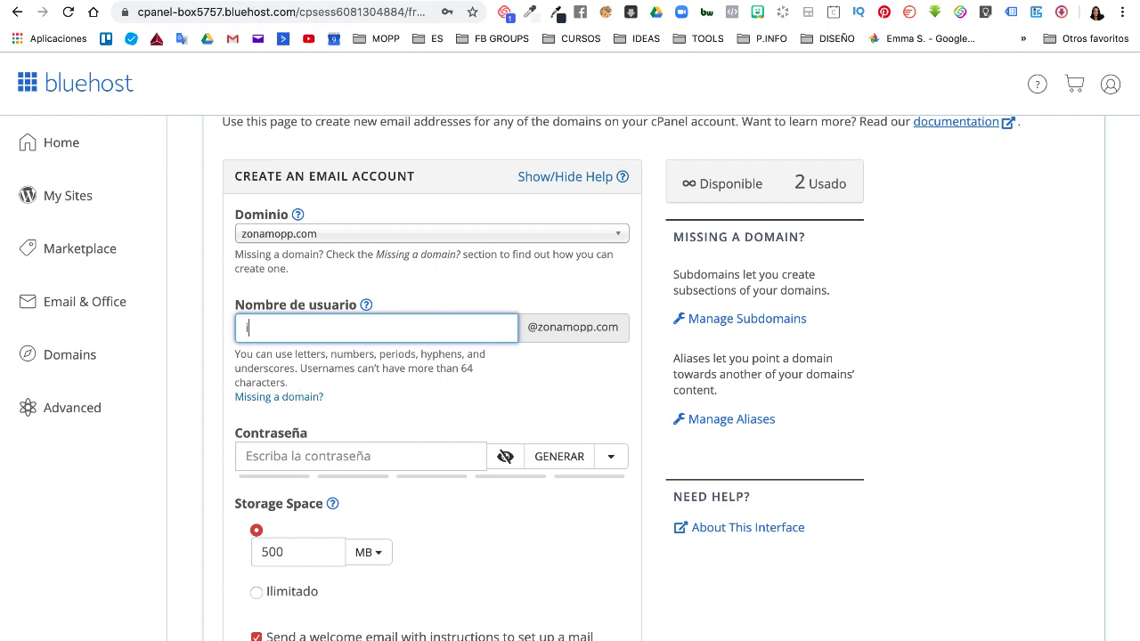
{"action": "scroll", "coordinate": [434, 461], "scroll_direction": "down", "scroll_amount": 2}
- Generate a strength-100 password, paste it into a new note, then mask it in the form
{"action": "left_click", "coordinate": [416, 373]}
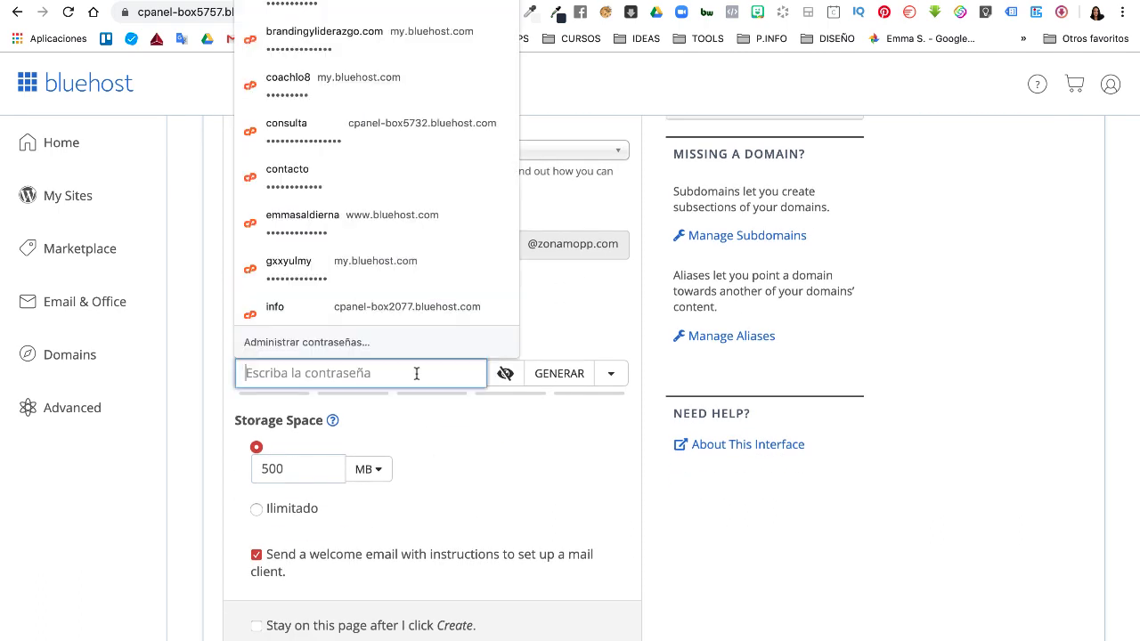
{"action": "left_click", "coordinate": [584, 311]}
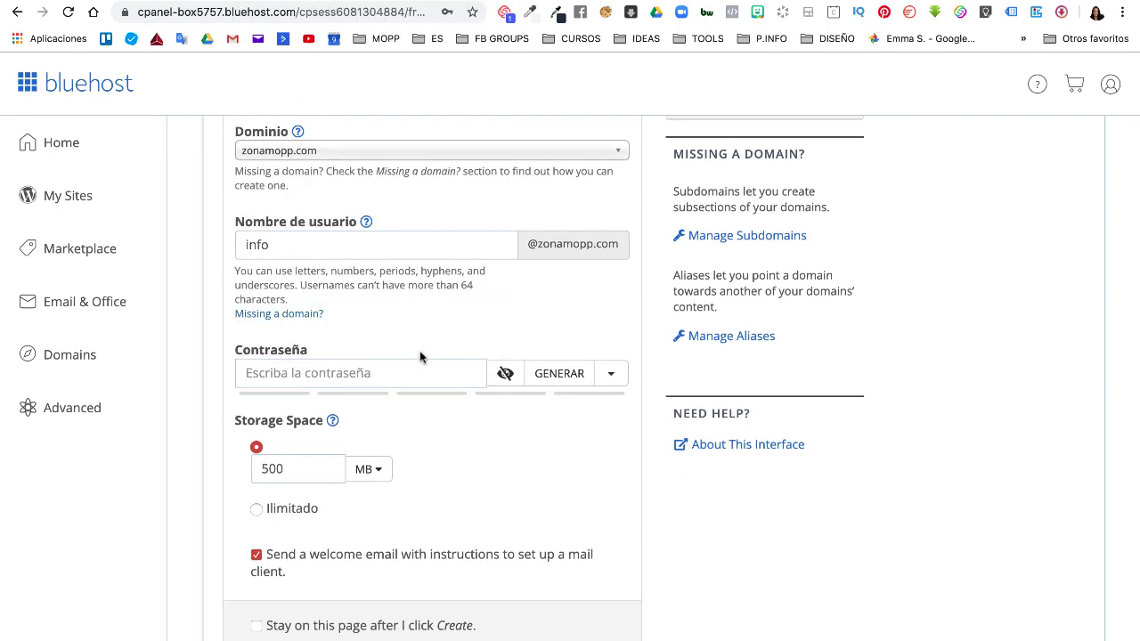
{"action": "left_click", "coordinate": [558, 379]}
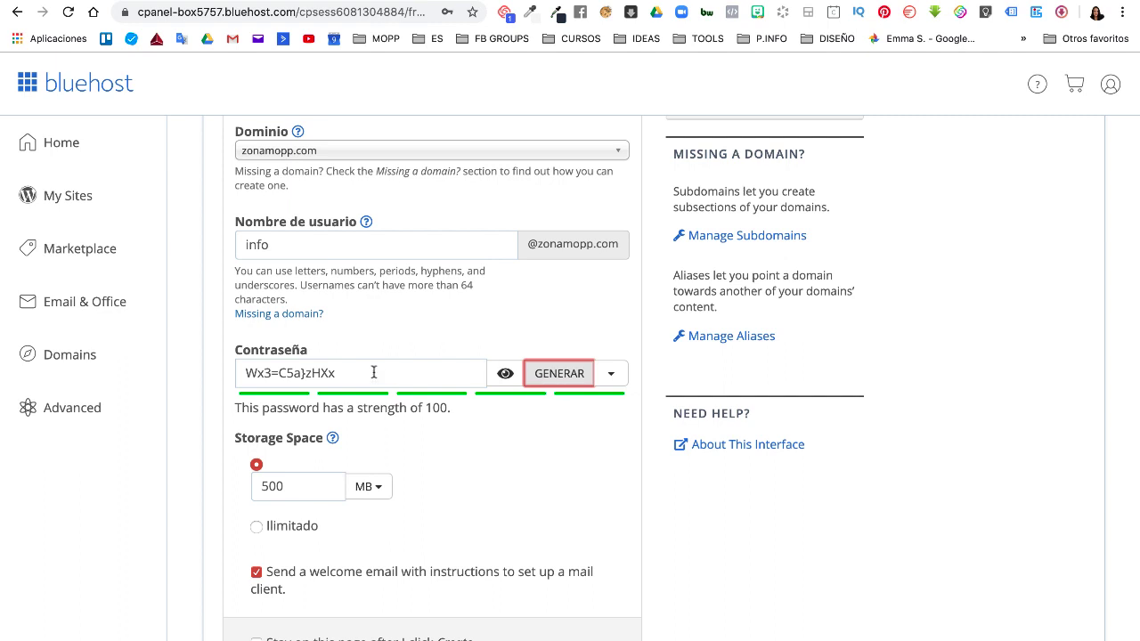
{"action": "left_click_drag", "start_coordinate": [368, 368], "coordinate": [227, 374]}
{"action": "key", "text": "super+c"}
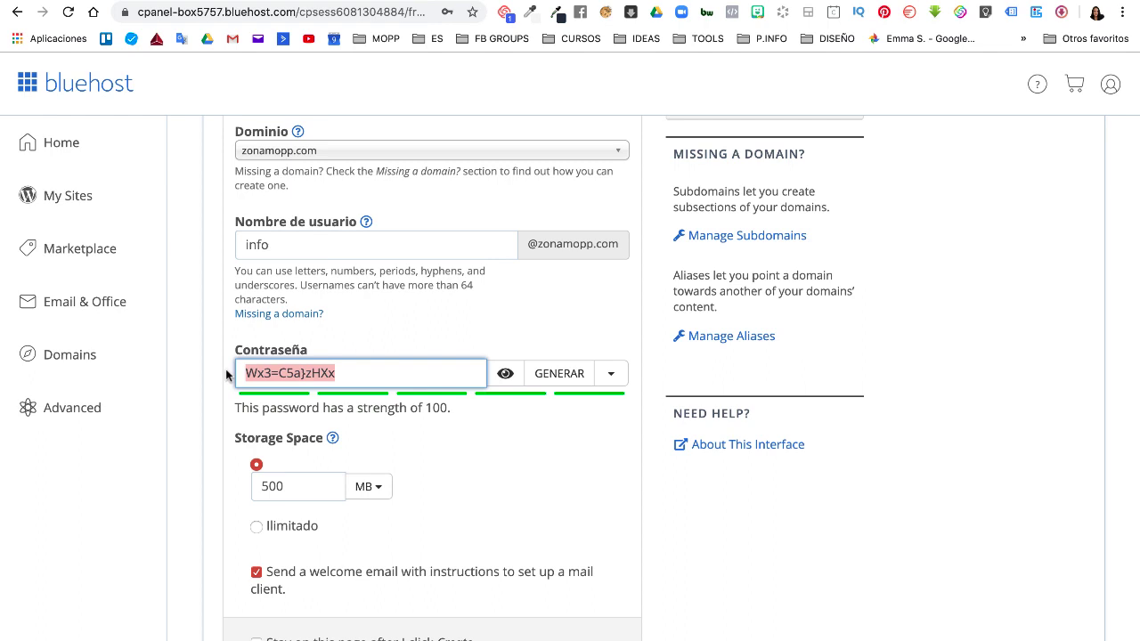
{"action": "left_click", "coordinate": [372, 639]}
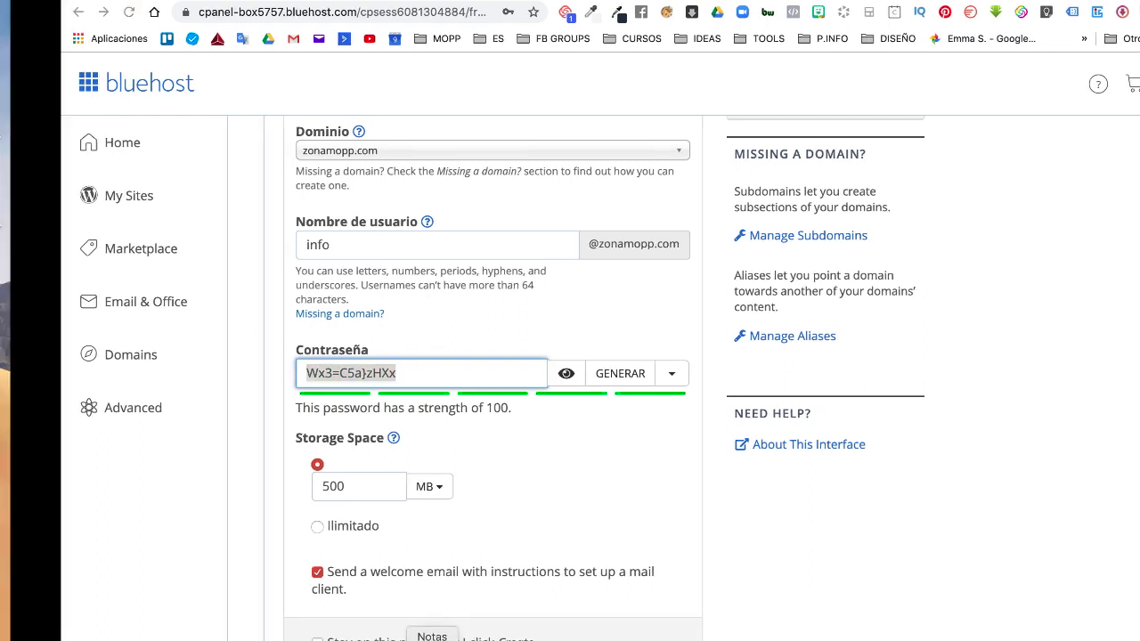
{"action": "key", "text": "super+n"}
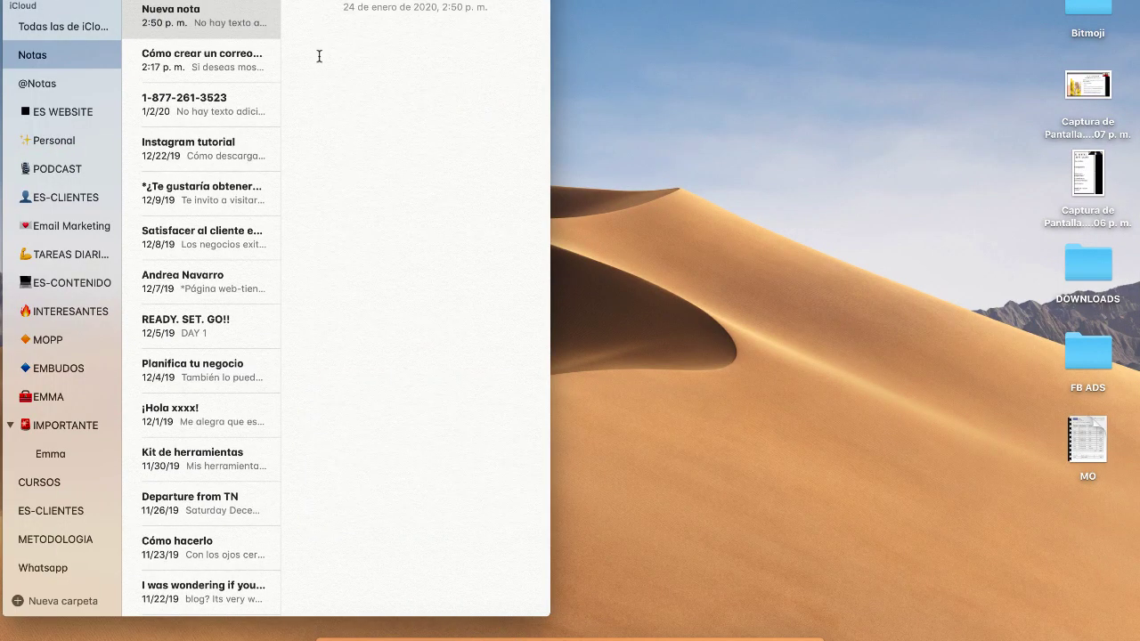
{"action": "key", "text": "super+v"}
{"action": "key", "text": "super+Tab"}
{"action": "left_click", "coordinate": [567, 373]}
{"action": "scroll", "coordinate": [323, 344], "scroll_direction": "down", "scroll_amount": 2}
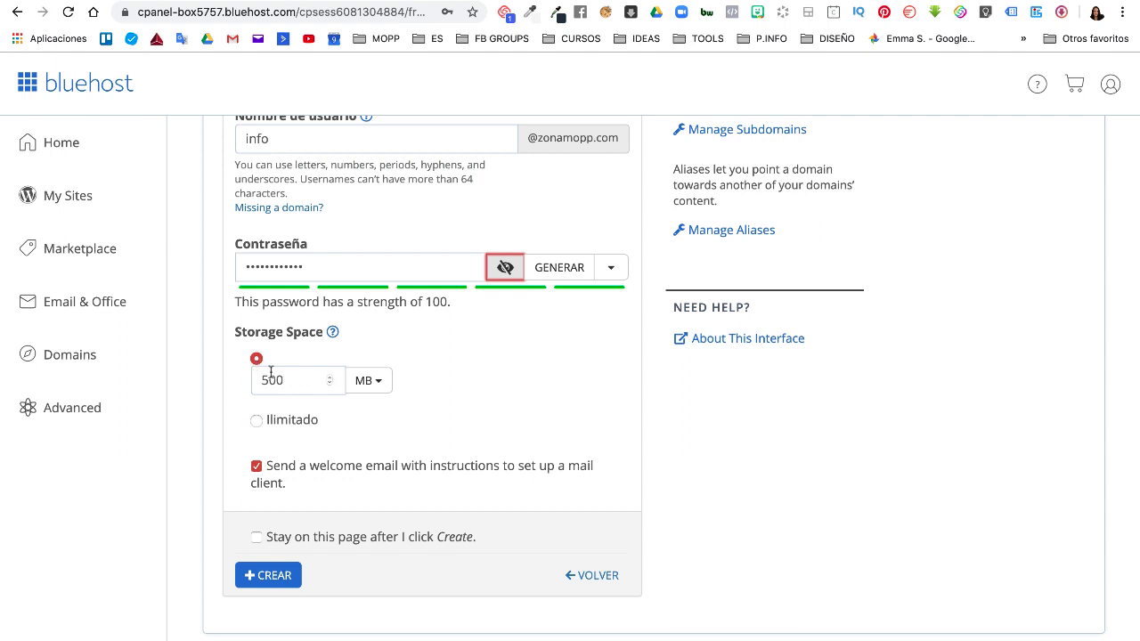
{"action": "left_click", "coordinate": [257, 421]}
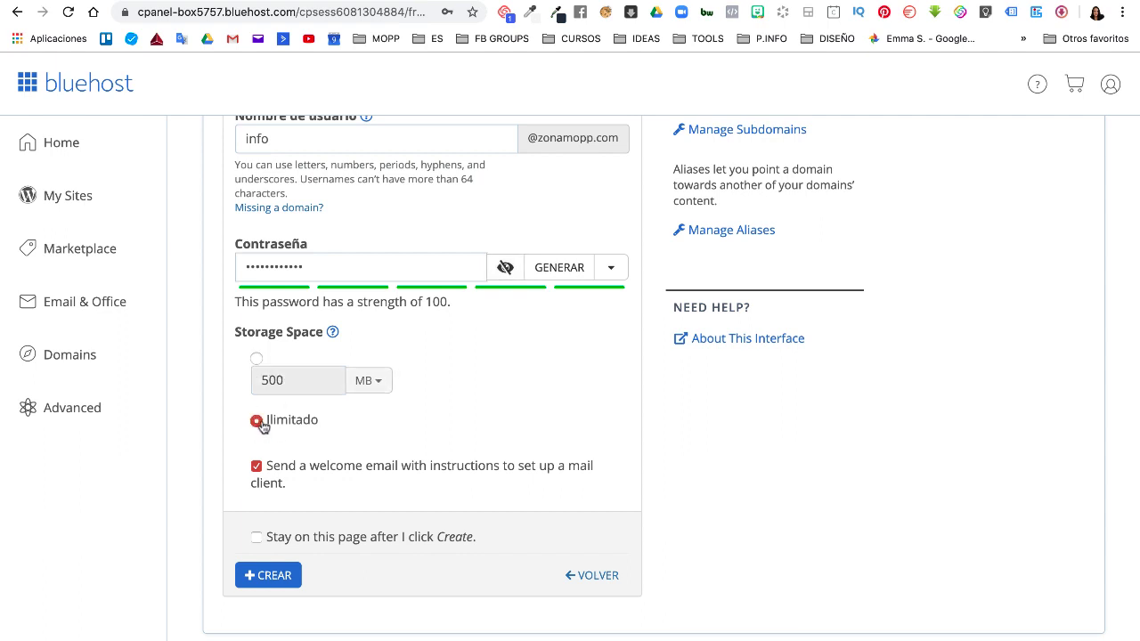
{"action": "left_click", "coordinate": [267, 578]}
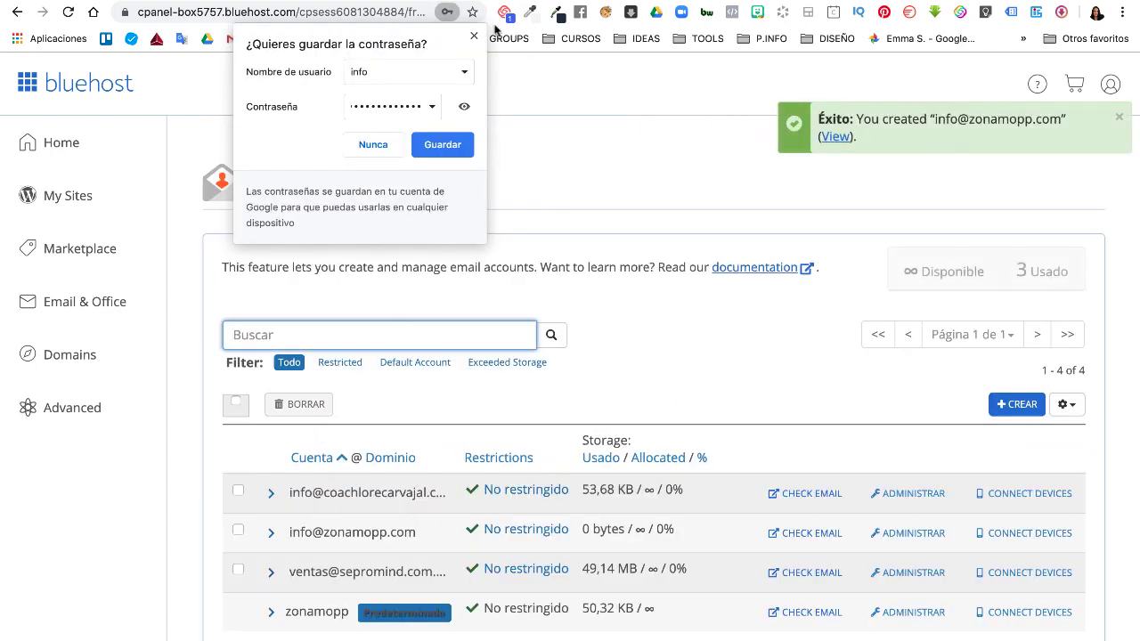
{"action": "left_click", "coordinate": [474, 35]}
{"action": "scroll", "coordinate": [294, 441], "scroll_direction": "down", "scroll_amount": 2}
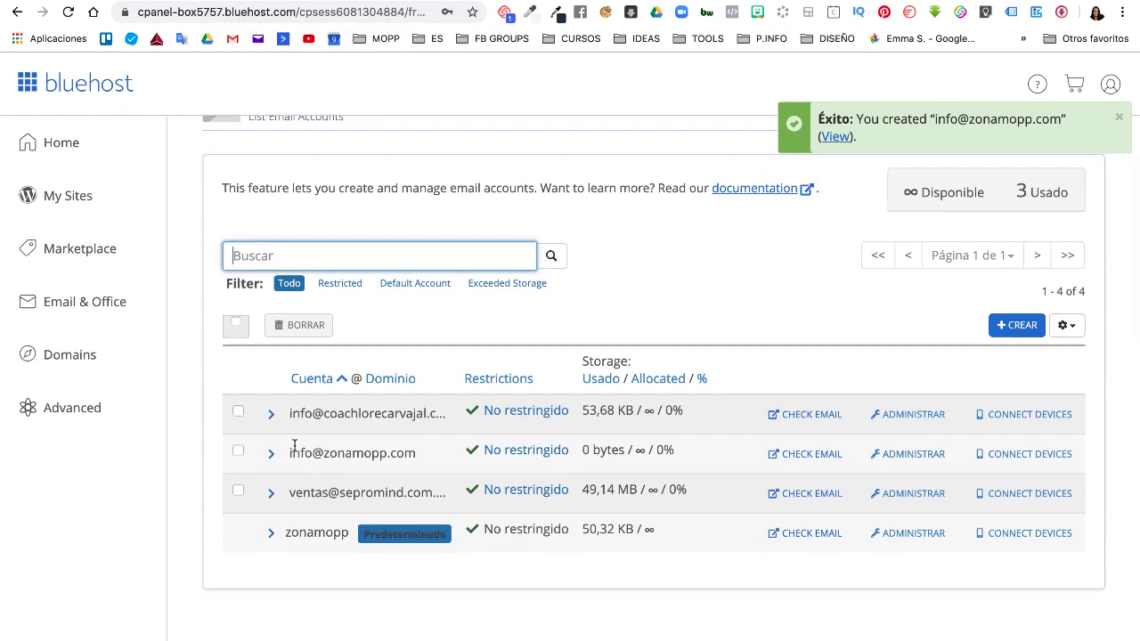
{"action": "scroll", "coordinate": [330, 456], "scroll_direction": "up", "scroll_amount": 1}
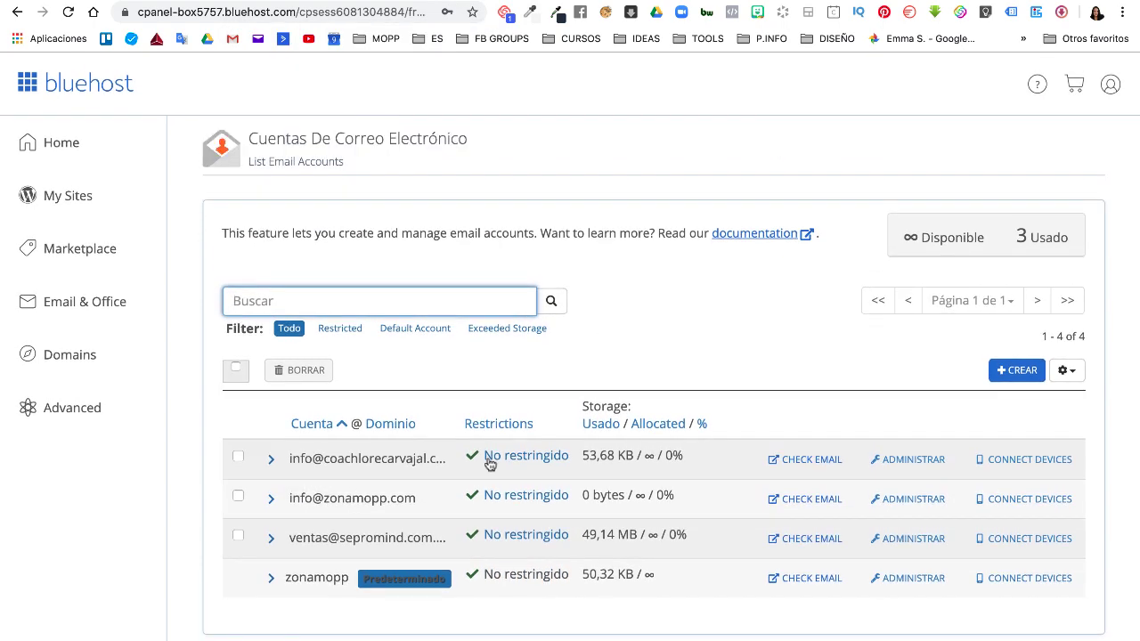
{"action": "left_click", "coordinate": [798, 499]}
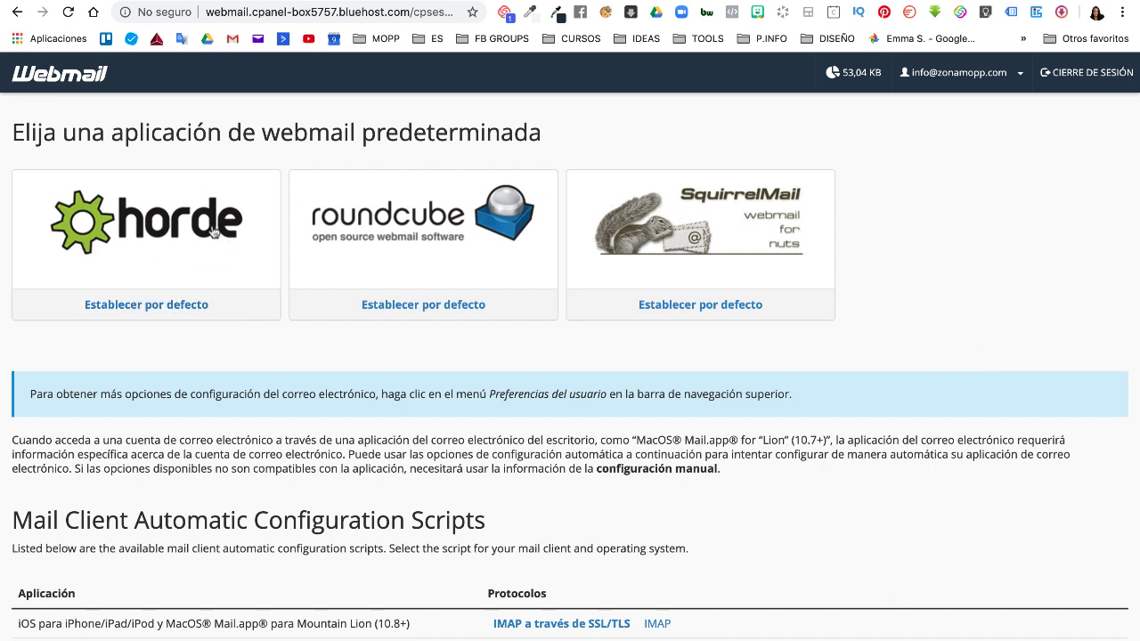
{"action": "left_click", "coordinate": [157, 248]}
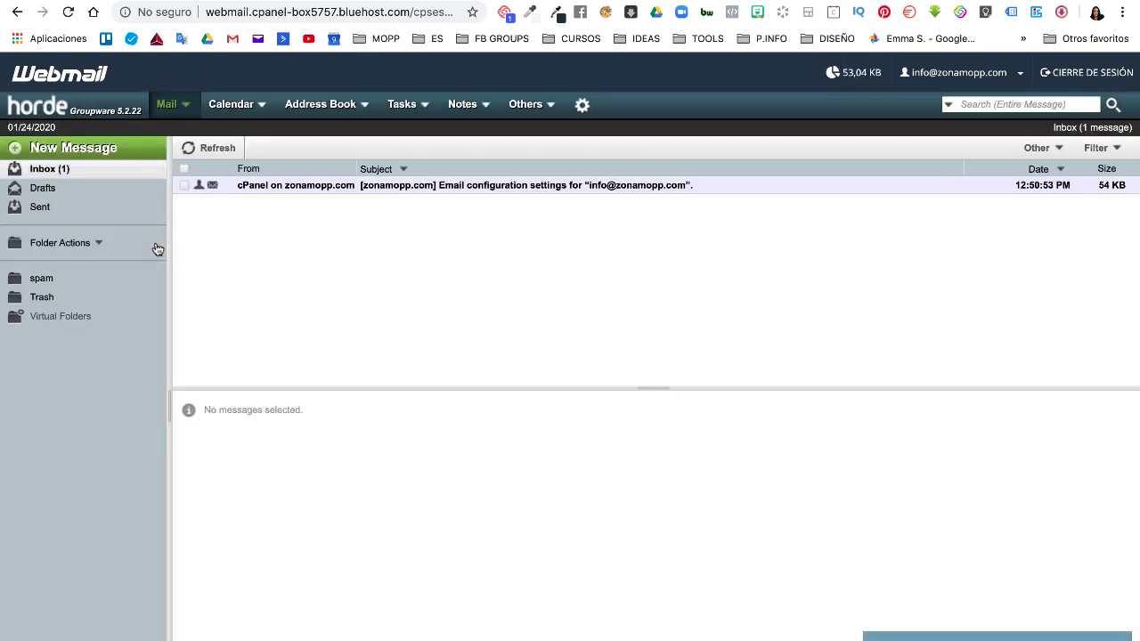
{"action": "left_click", "coordinate": [458, 190]}
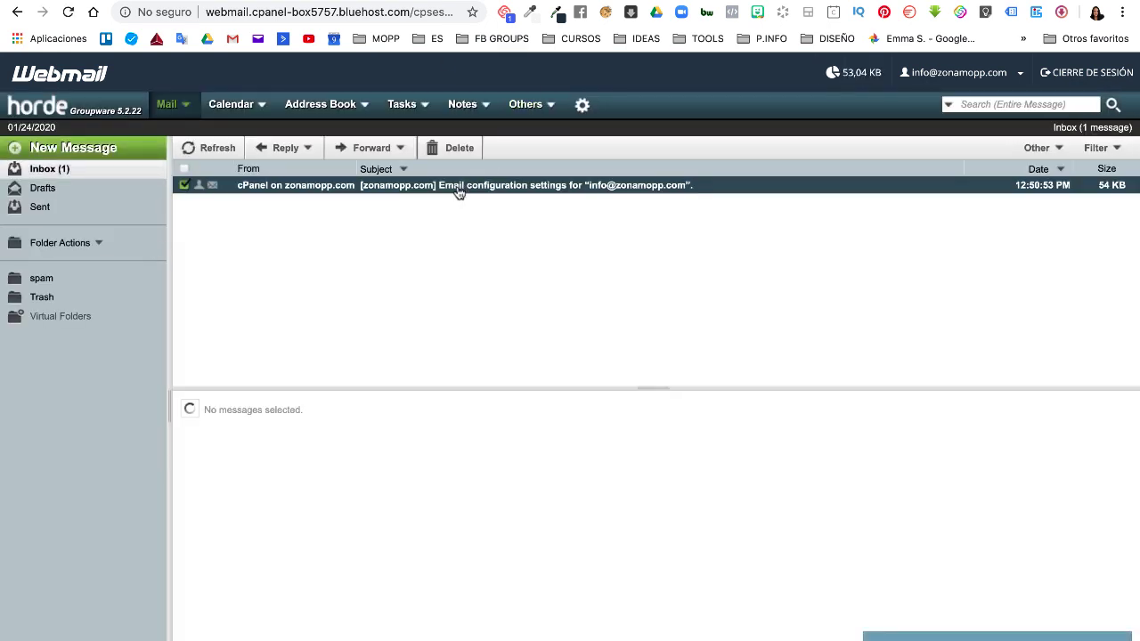
{"action": "scroll", "coordinate": [367, 404], "scroll_direction": "down", "scroll_amount": 5}
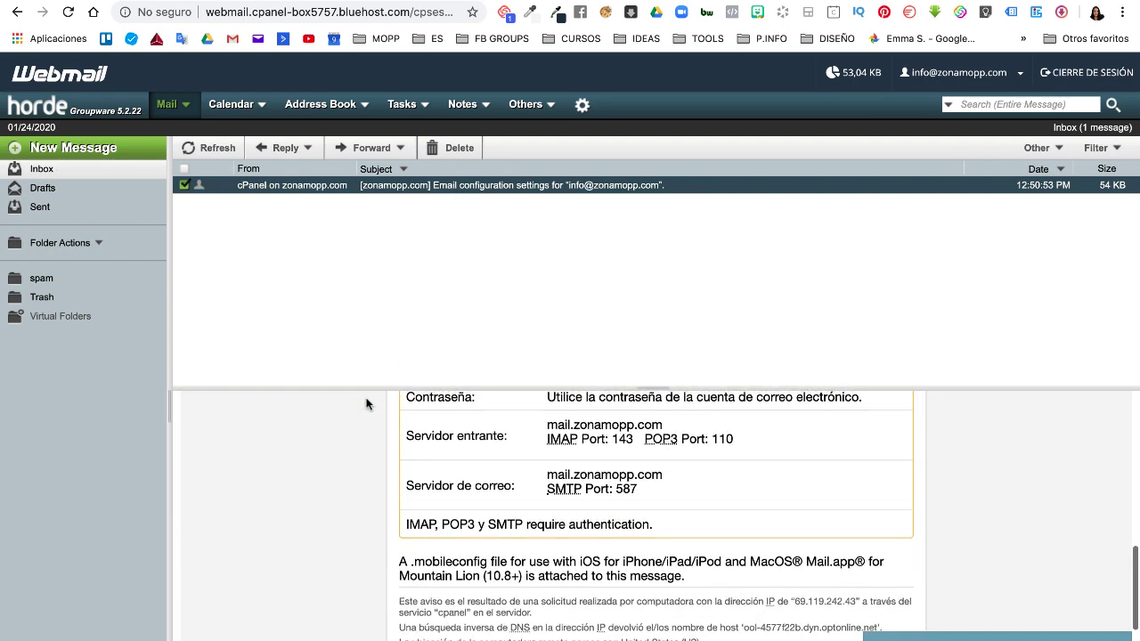
{"action": "scroll", "coordinate": [367, 403], "scroll_direction": "up", "scroll_amount": 5}
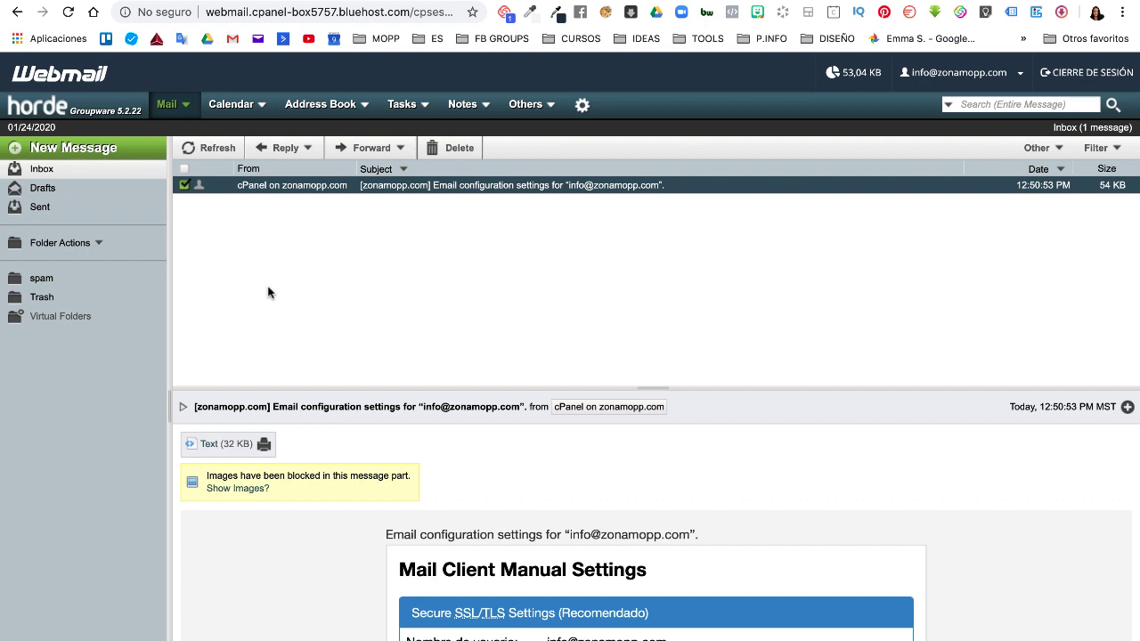
{"action": "key", "text": "super+w"}
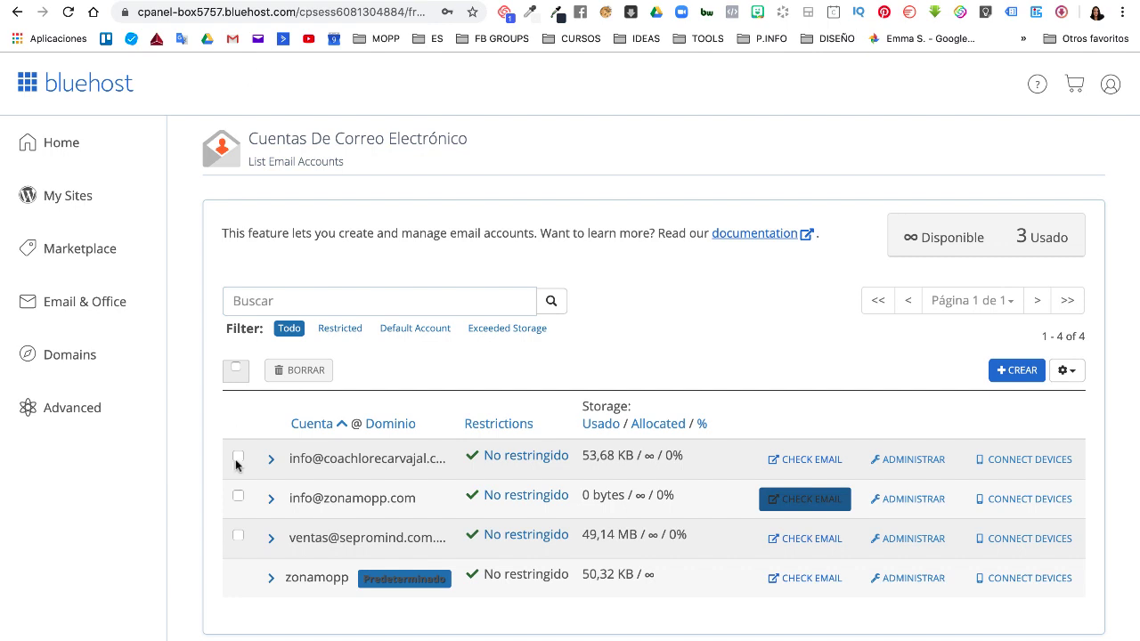
{"action": "scroll", "coordinate": [238, 472], "scroll_direction": "down", "scroll_amount": 1}
{"action": "scroll", "coordinate": [238, 472], "scroll_direction": "up", "scroll_amount": 2}
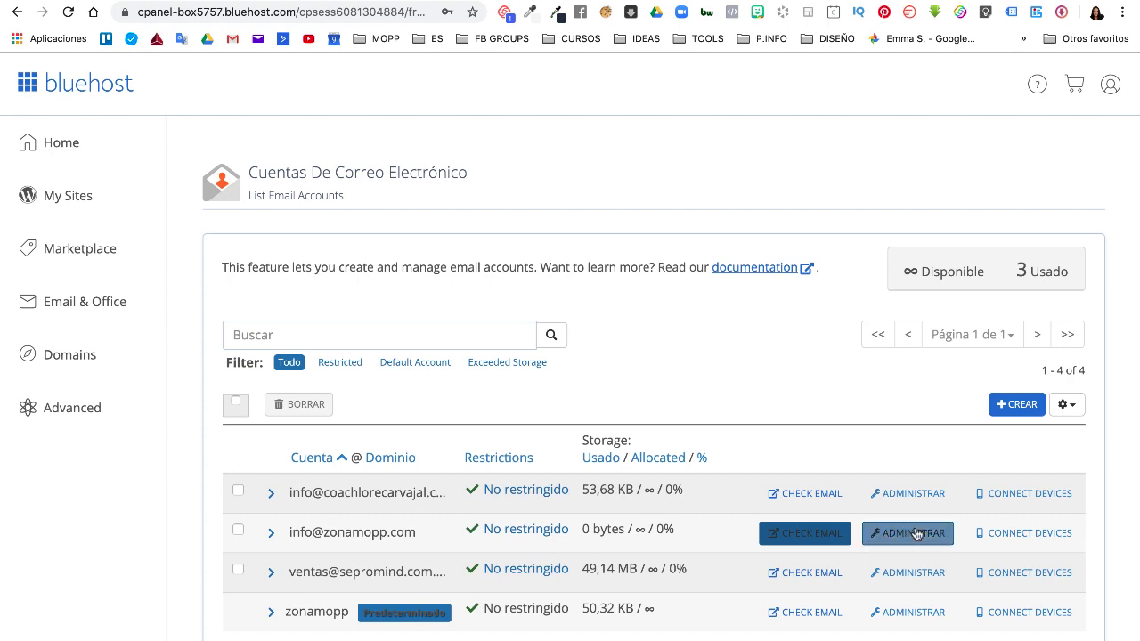
{"action": "scroll", "coordinate": [1015, 535], "scroll_direction": "down", "scroll_amount": 1}
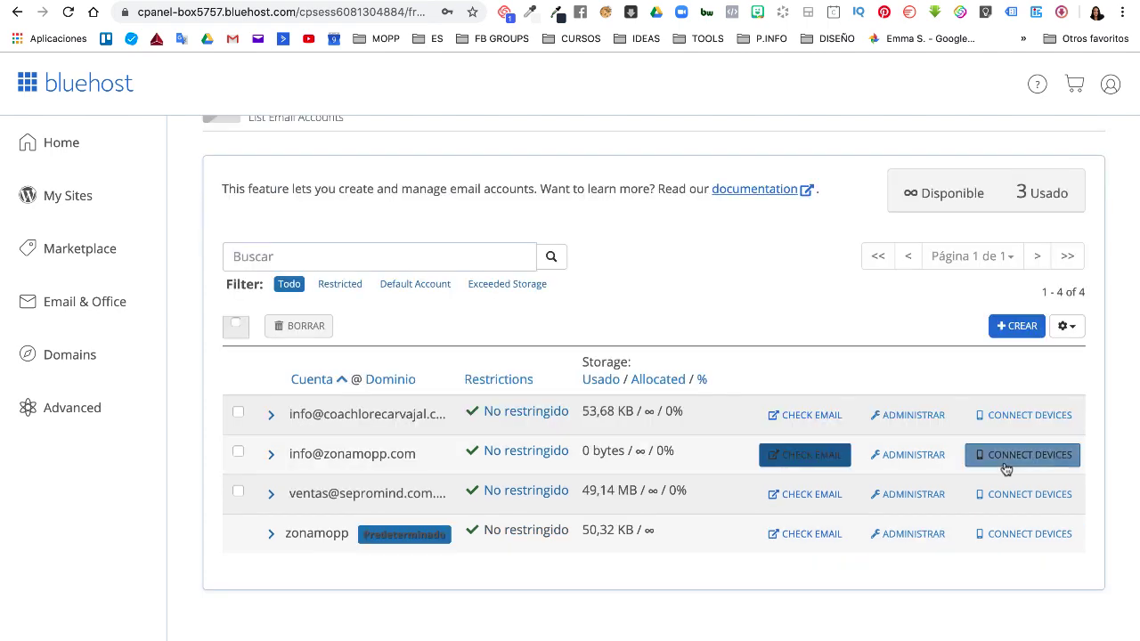
{"action": "left_click", "coordinate": [1018, 457]}
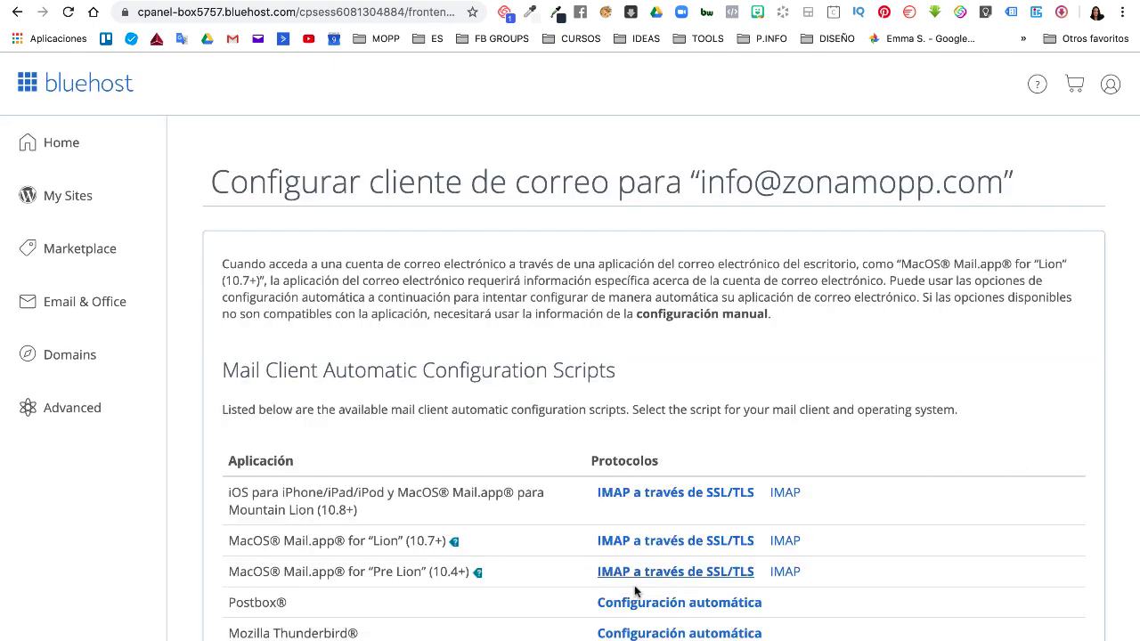
- Scroll to Mail Client Manual Settings and highlight the SSL/TLS ports: IMAP 993, POP3 995, SMTP 465
{"action": "scroll", "coordinate": [637, 593], "scroll_direction": "down", "scroll_amount": 5}
{"action": "scroll", "coordinate": [633, 600], "scroll_direction": "down", "scroll_amount": 10}
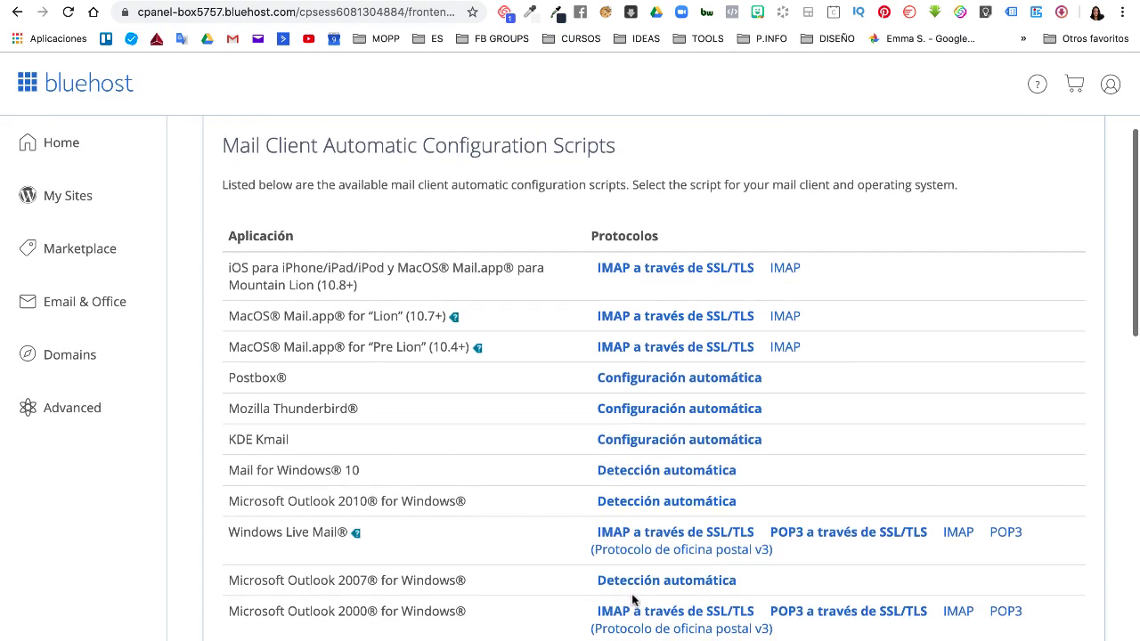
{"action": "scroll", "coordinate": [637, 588], "scroll_direction": "down", "scroll_amount": 3}
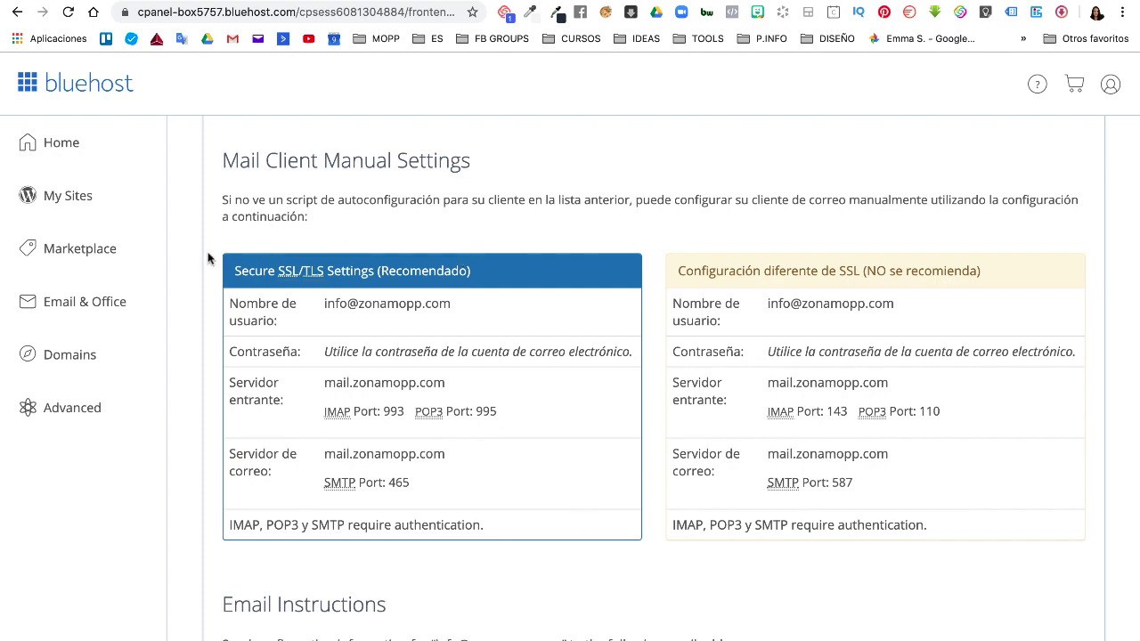
{"action": "left_click_drag", "start_coordinate": [235, 270], "coordinate": [451, 541]}
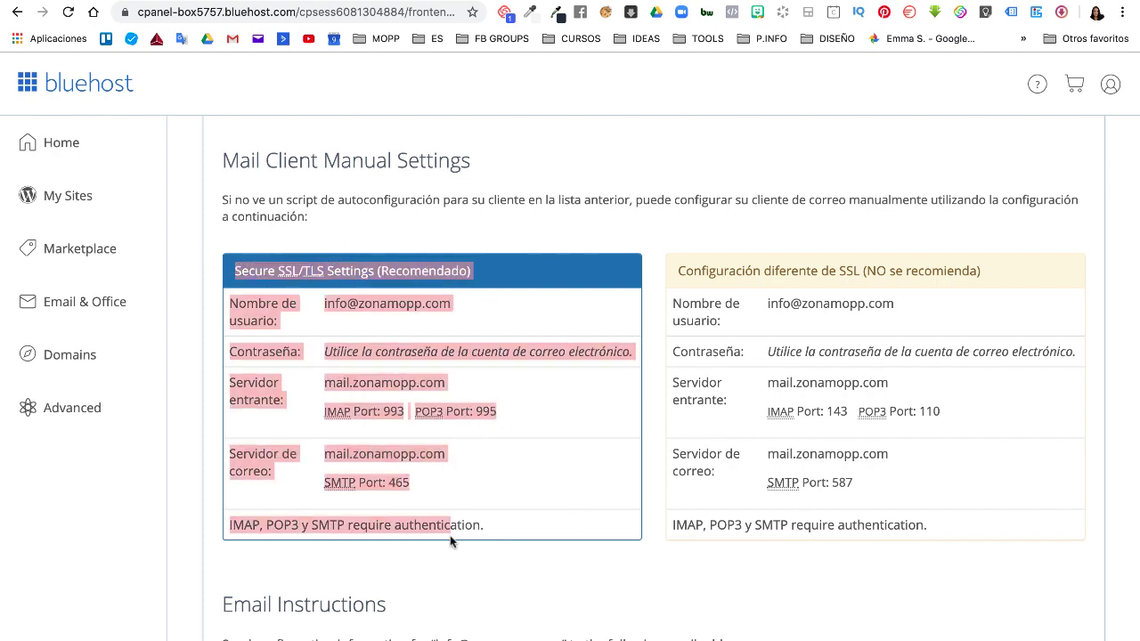
{"action": "left_click", "coordinate": [446, 596]}
{"action": "scroll", "coordinate": [440, 611], "scroll_direction": "down", "scroll_amount": 2}
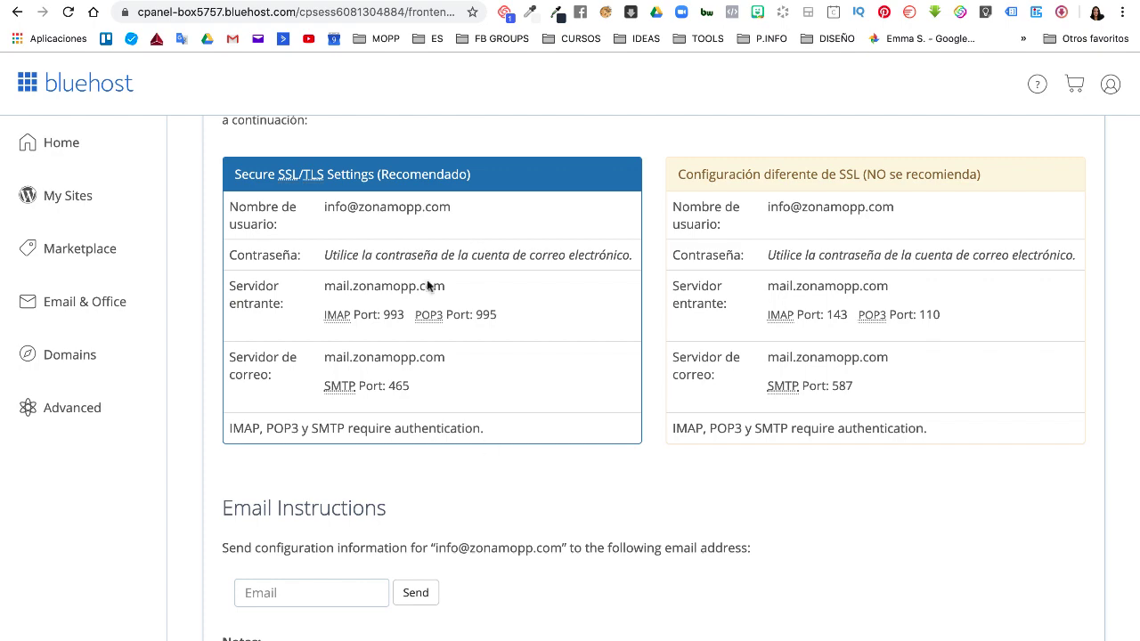
{"action": "scroll", "coordinate": [463, 374], "scroll_direction": "down", "scroll_amount": 4}
{"action": "scroll", "coordinate": [454, 534], "scroll_direction": "up", "scroll_amount": 3}
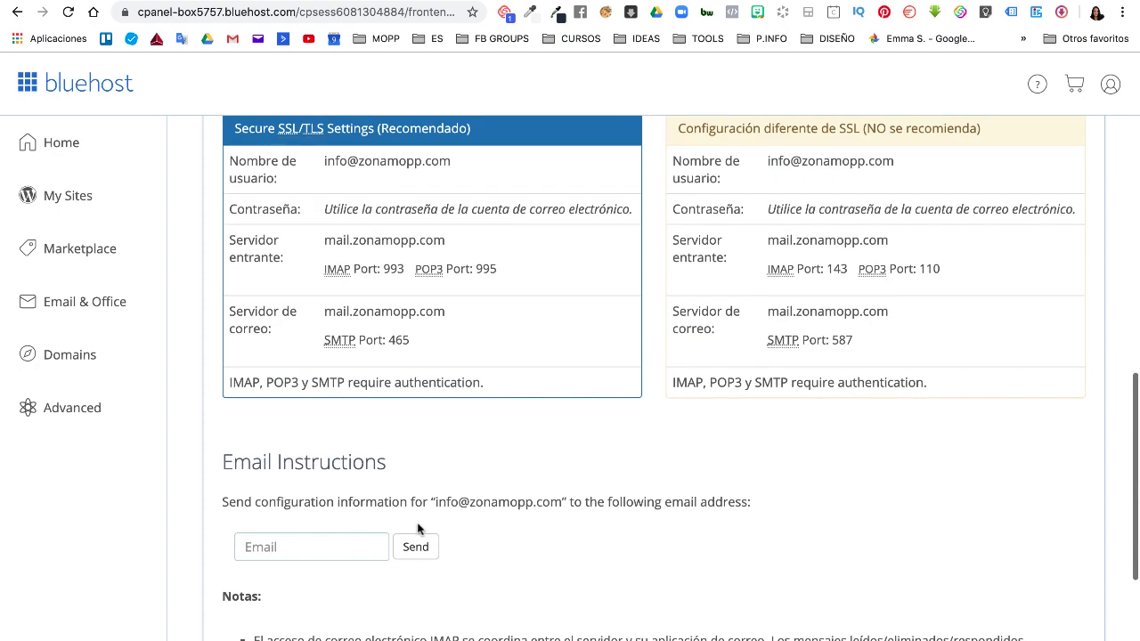
- Send the Email Instructions to your personal Gmail address, then move to the Gmail tab
{"action": "left_click", "coordinate": [310, 547]}
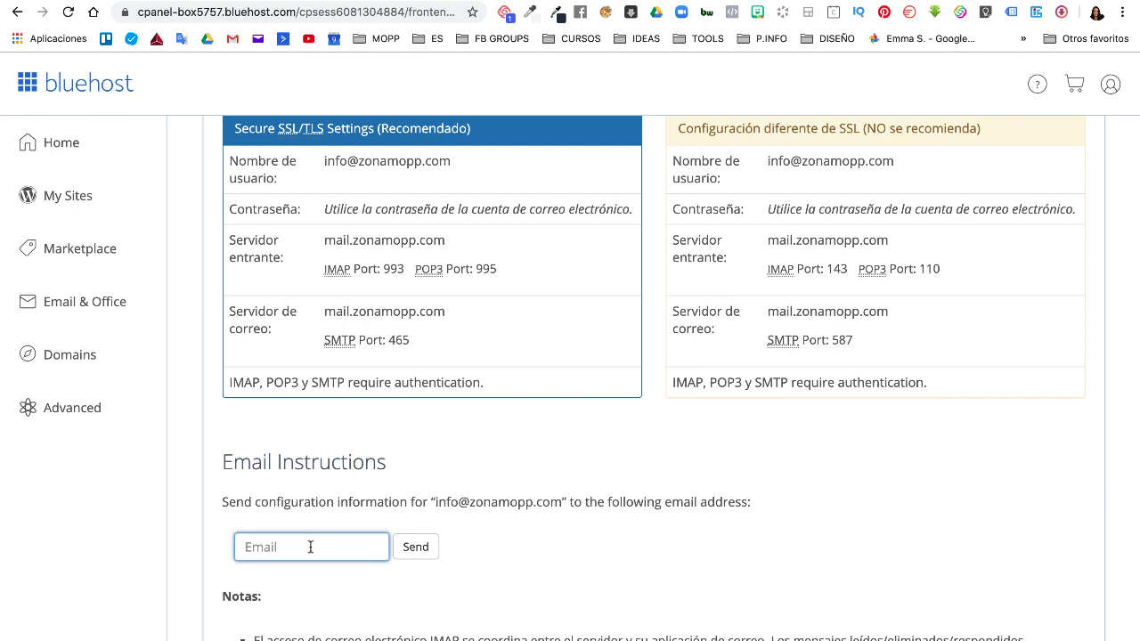
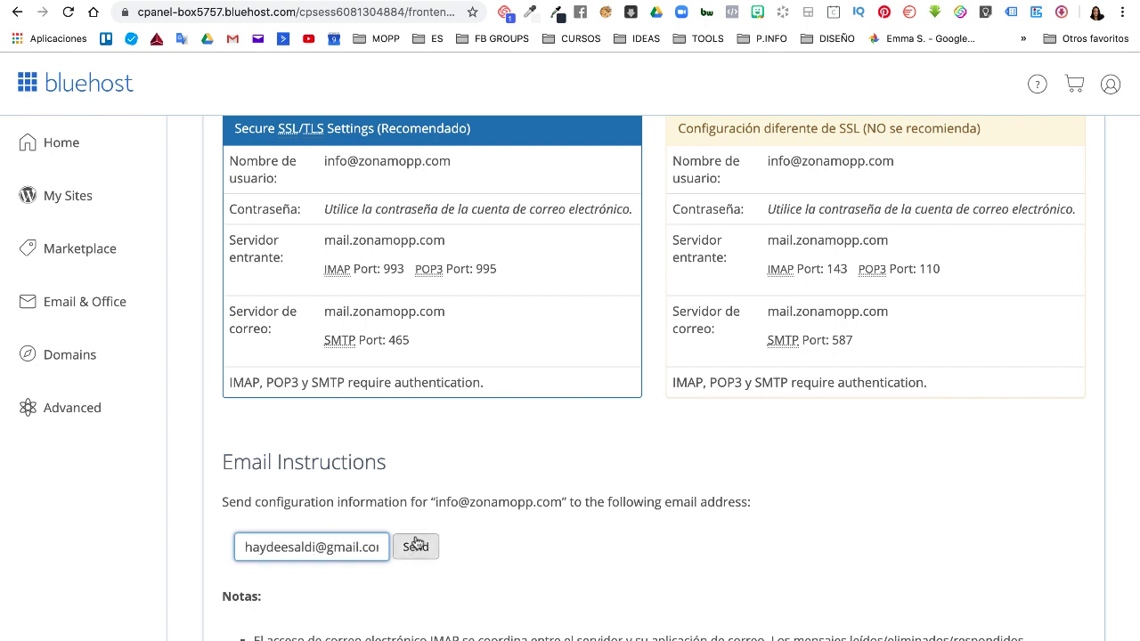
{"action": "left_click", "coordinate": [415, 548]}
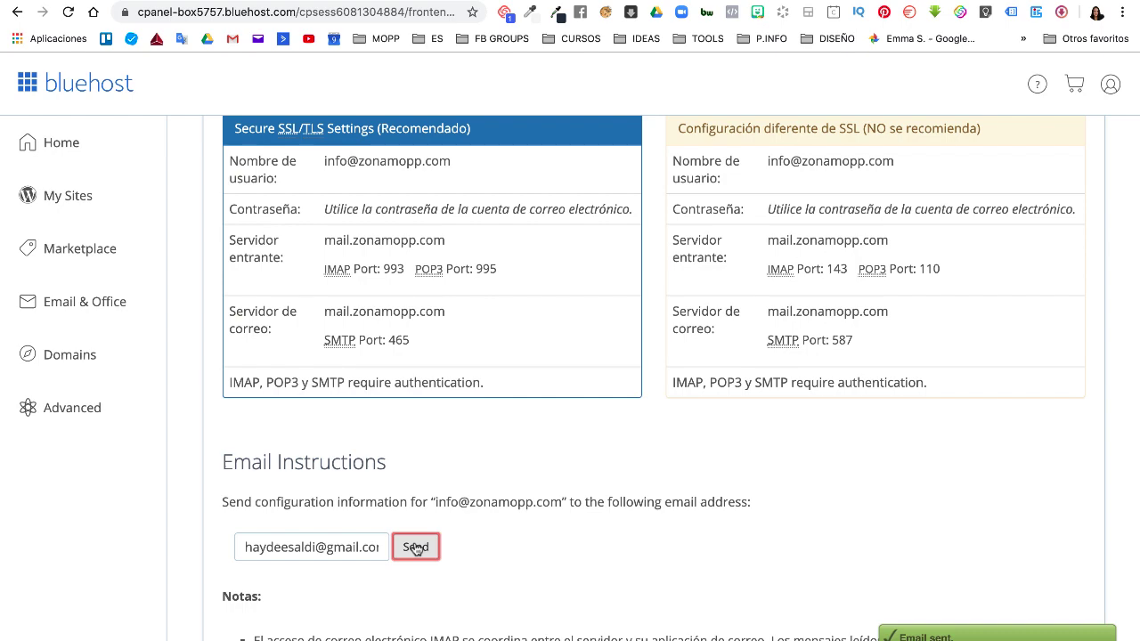
{"action": "left_click", "coordinate": [562, 2]}
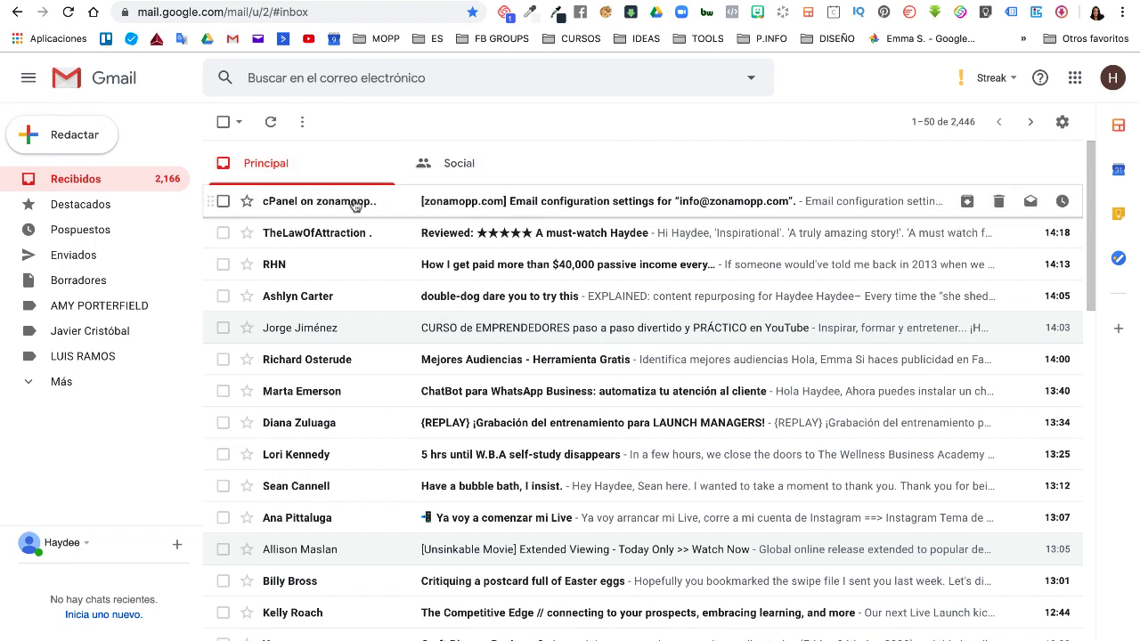
- Read the cPanel configuration email in Gmail showing mail.zonamopp.com with SSL/TLS ports 993, 995, 465
{"action": "left_click", "coordinate": [354, 204]}
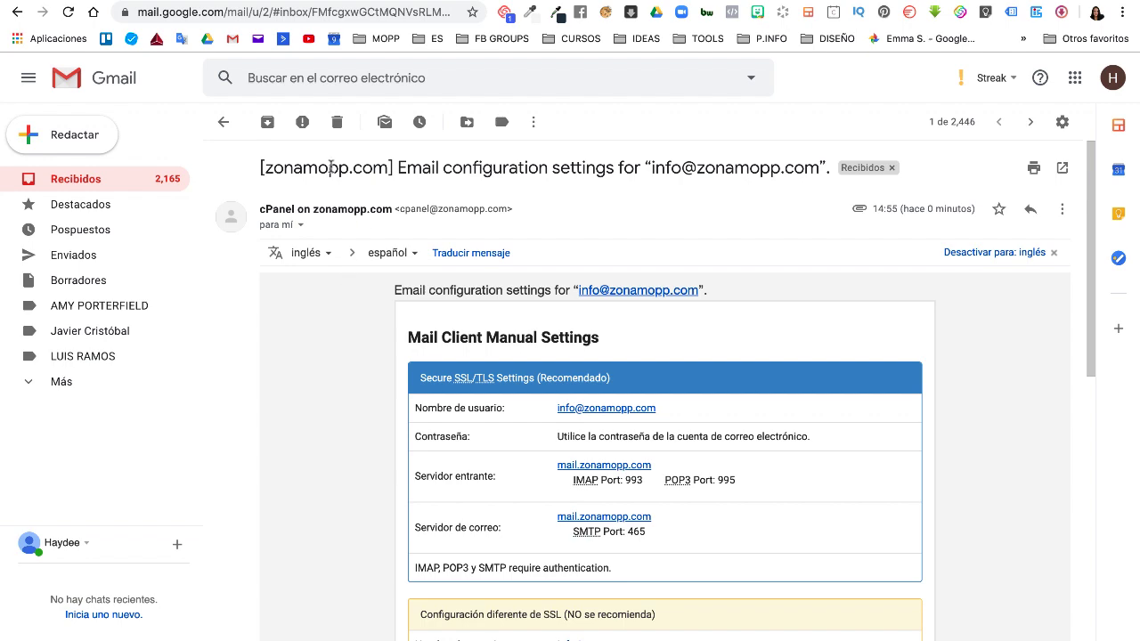
{"action": "scroll", "coordinate": [356, 461], "scroll_direction": "down", "scroll_amount": 3}
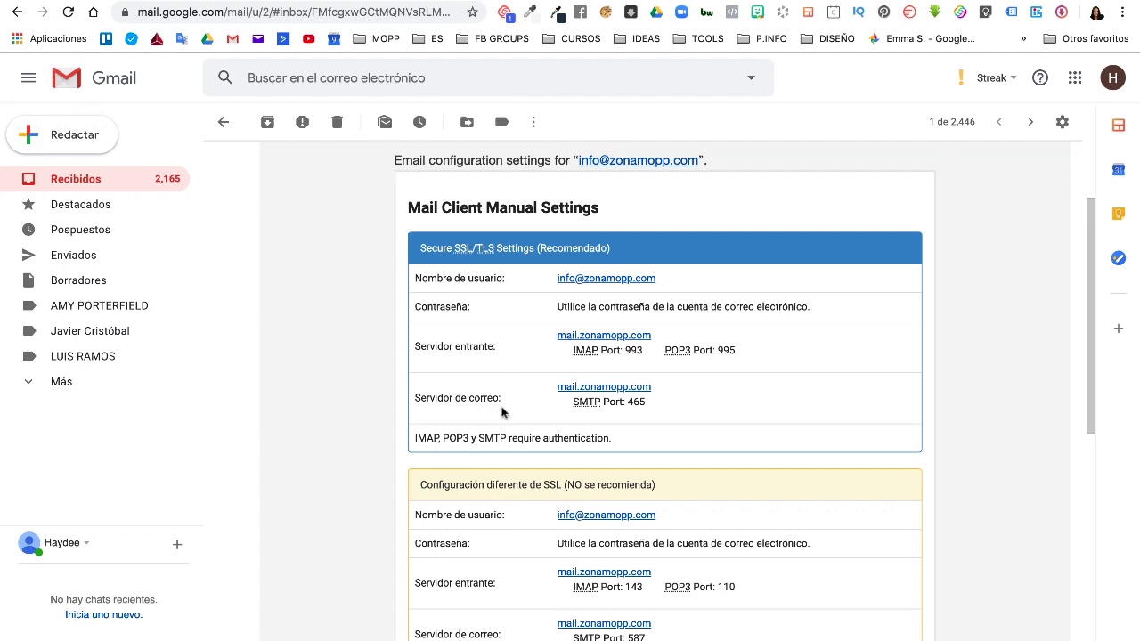
{"action": "scroll", "coordinate": [466, 521], "scroll_direction": "down", "scroll_amount": 3}
{"action": "scroll", "coordinate": [465, 525], "scroll_direction": "up", "scroll_amount": 2}
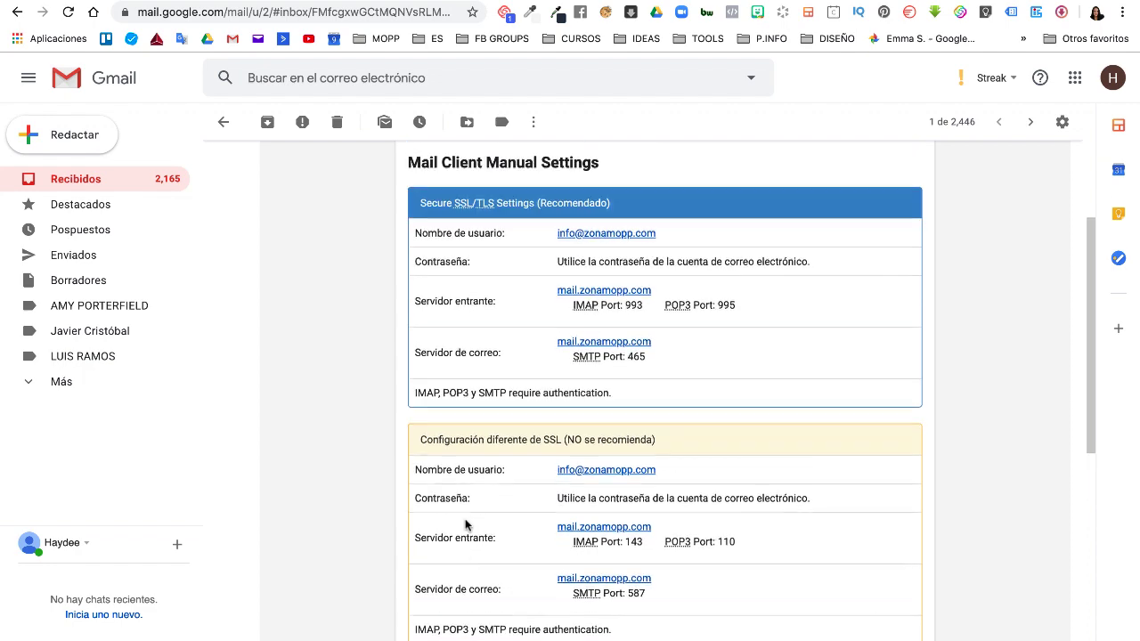
{"action": "scroll", "coordinate": [465, 526], "scroll_direction": "up", "scroll_amount": 3}
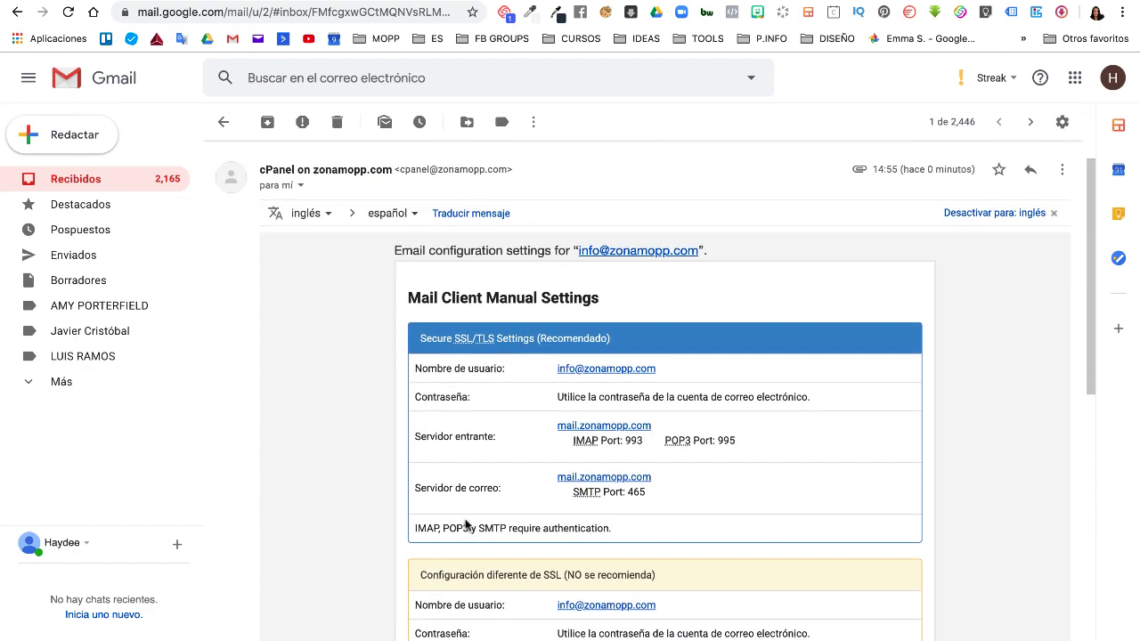
{"action": "scroll", "coordinate": [465, 525], "scroll_direction": "up", "scroll_amount": 1}
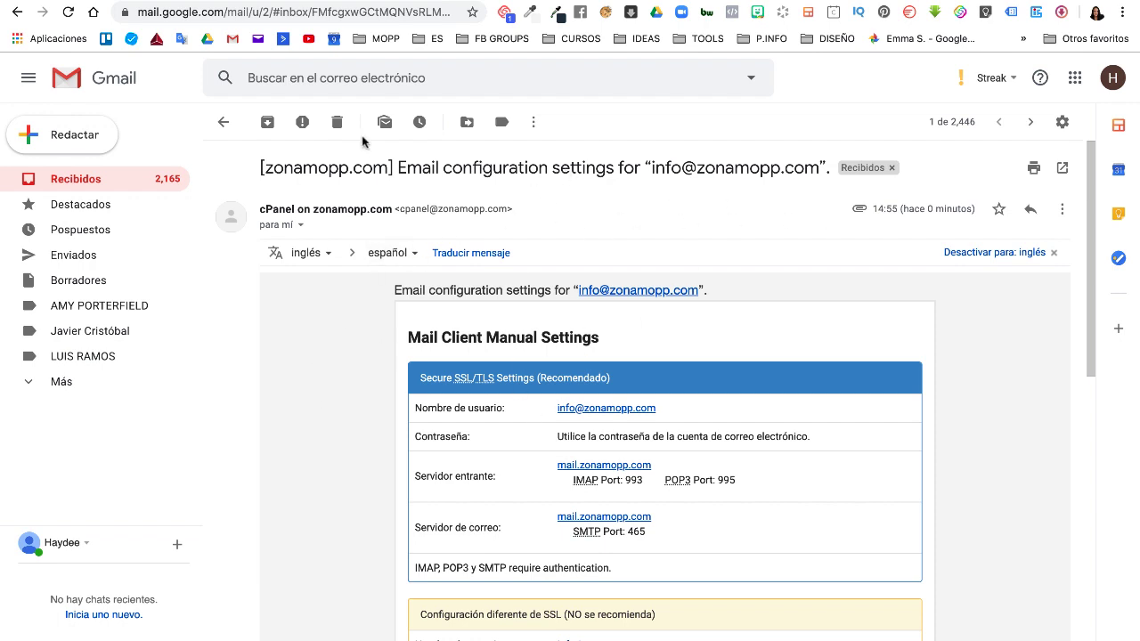
- Return to Recibidos and open Configuración on the Cuentas e importación tab
{"action": "left_click", "coordinate": [98, 180]}
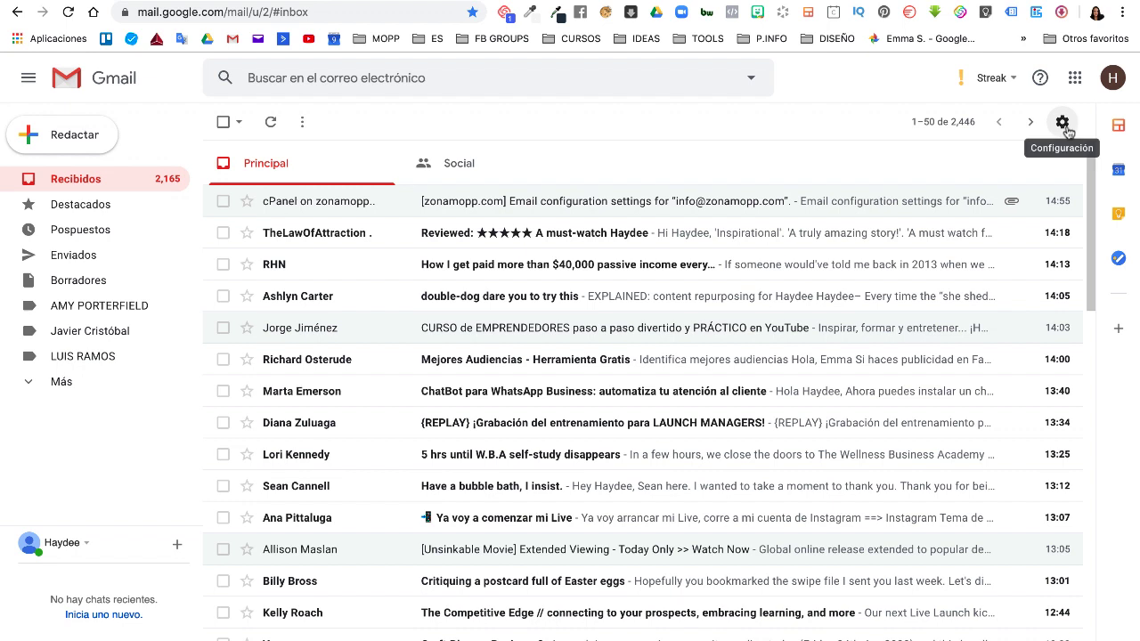
{"action": "left_click", "coordinate": [1063, 124]}
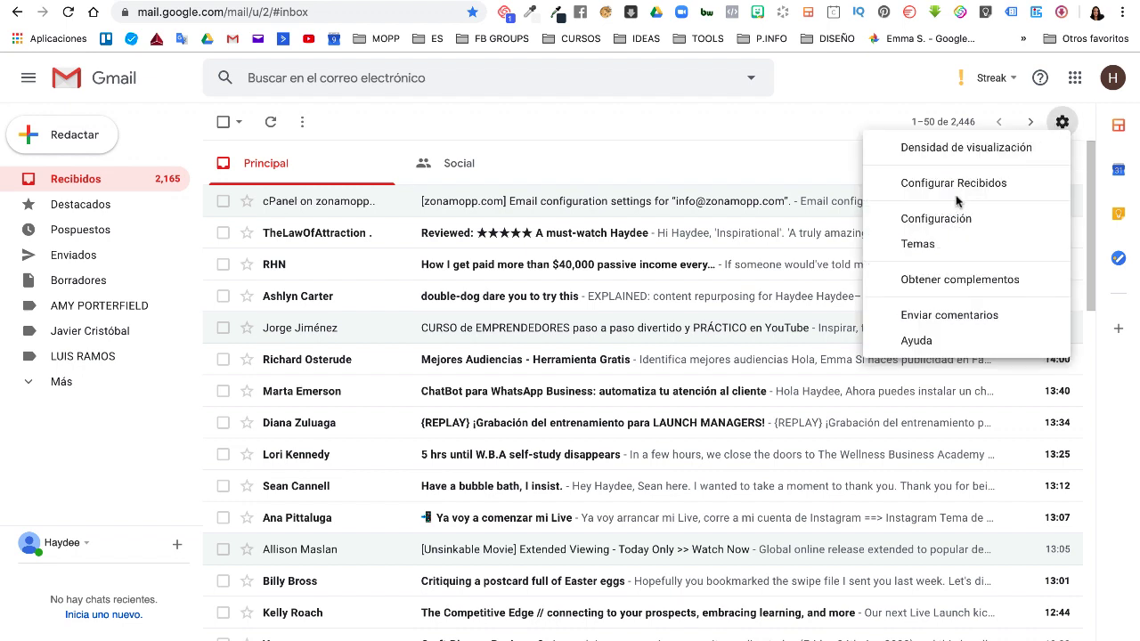
{"action": "left_click", "coordinate": [947, 221]}
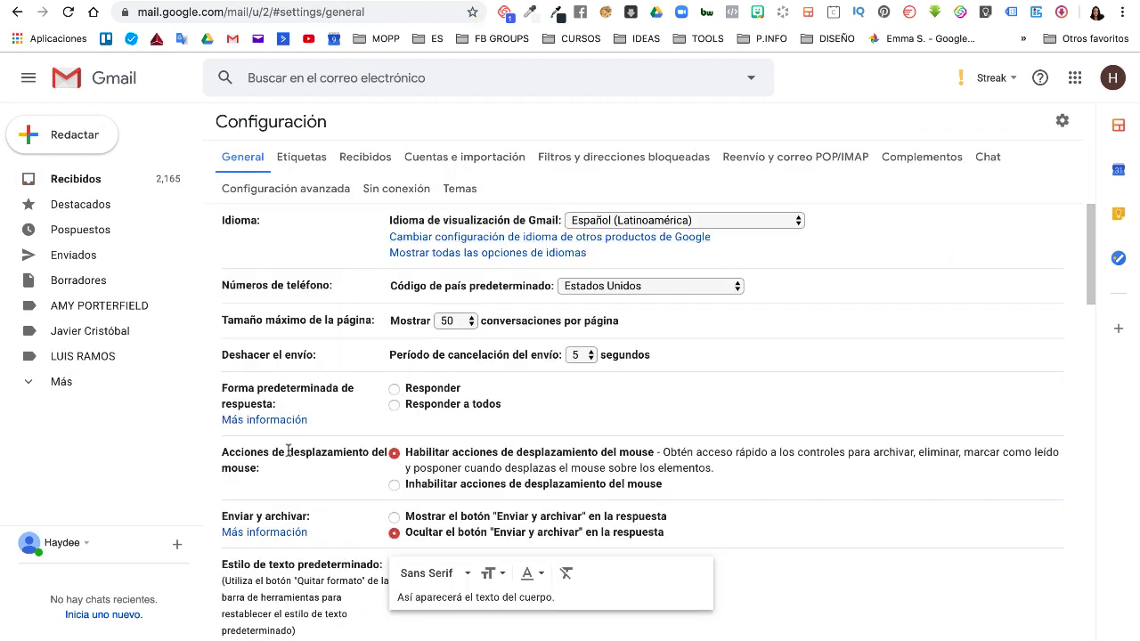
{"action": "scroll", "coordinate": [288, 451], "scroll_direction": "down", "scroll_amount": 2}
{"action": "scroll", "coordinate": [288, 451], "scroll_direction": "up", "scroll_amount": 2}
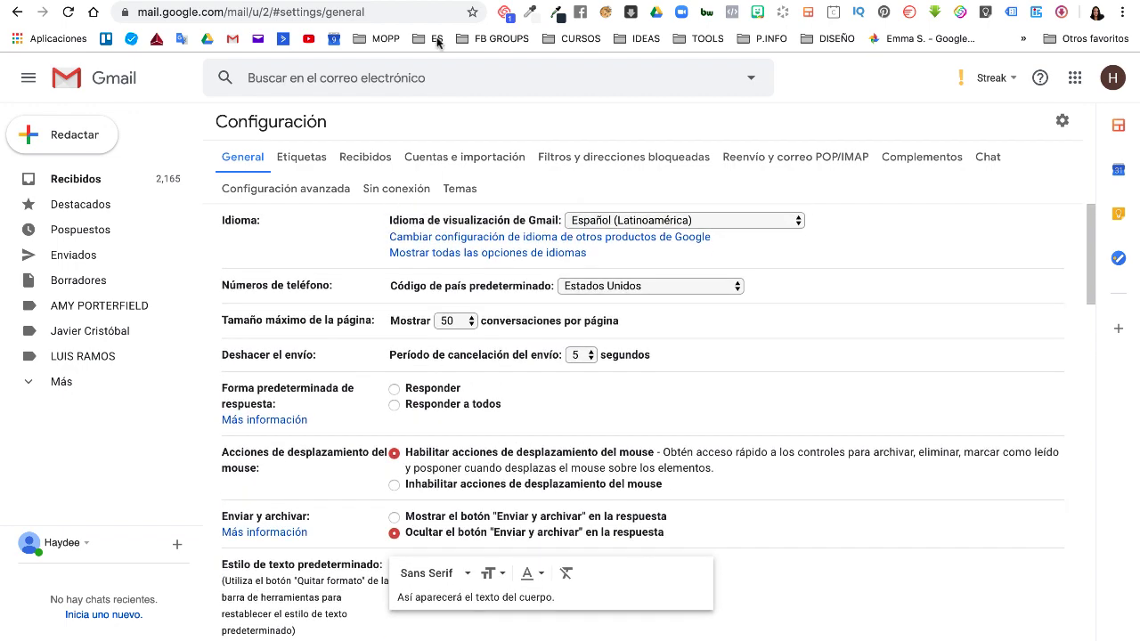
{"action": "left_click", "coordinate": [448, 156]}
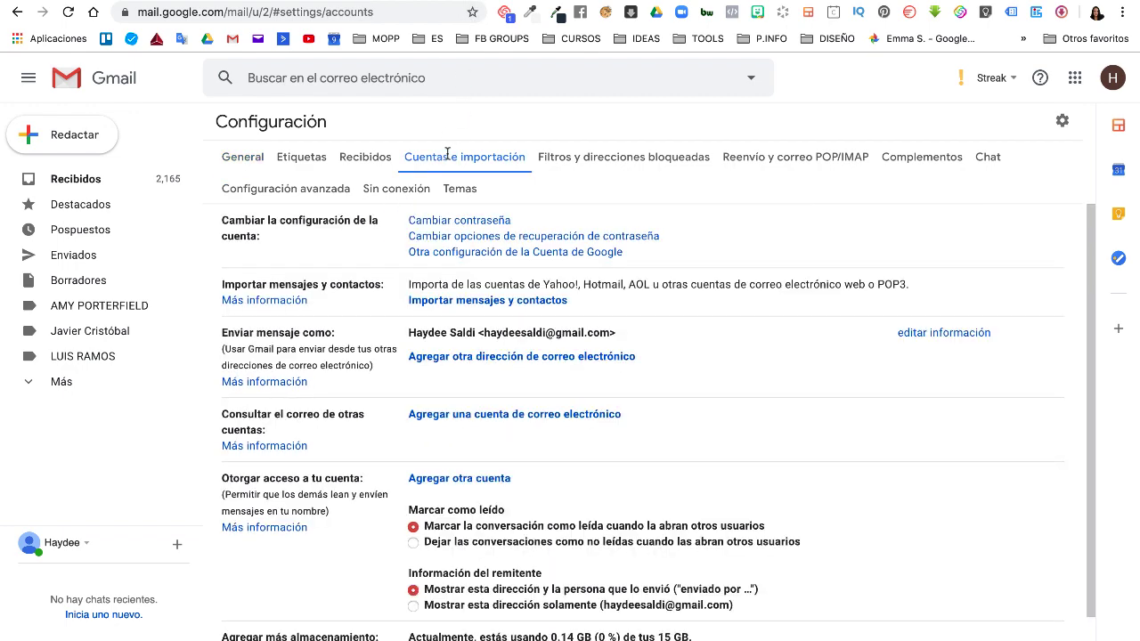
{"action": "scroll", "coordinate": [356, 472], "scroll_direction": "down", "scroll_amount": 1}
{"action": "scroll", "coordinate": [469, 362], "scroll_direction": "up", "scroll_amount": 1}
{"action": "left_click", "coordinate": [466, 416]}
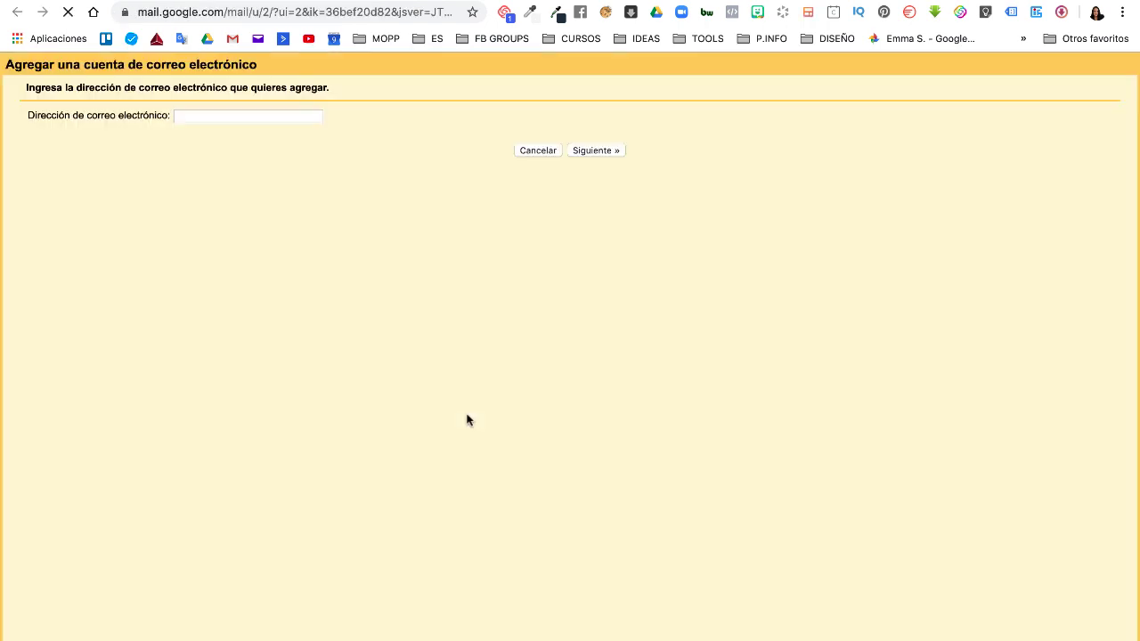
{"action": "left_click", "coordinate": [277, 113]}
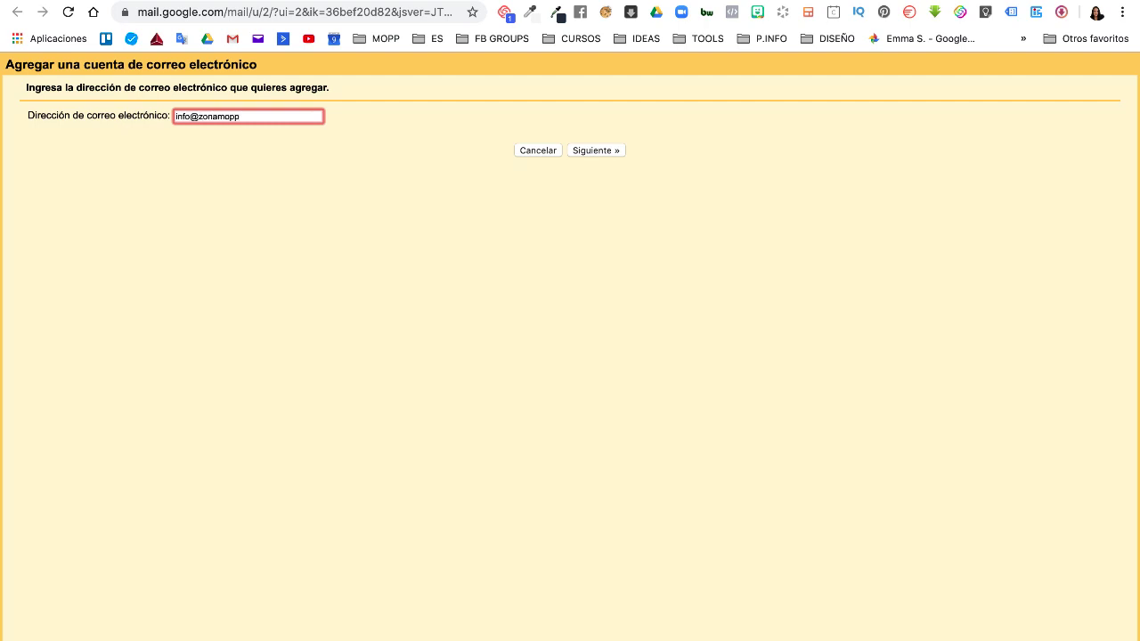
{"action": "left_click", "coordinate": [598, 150]}
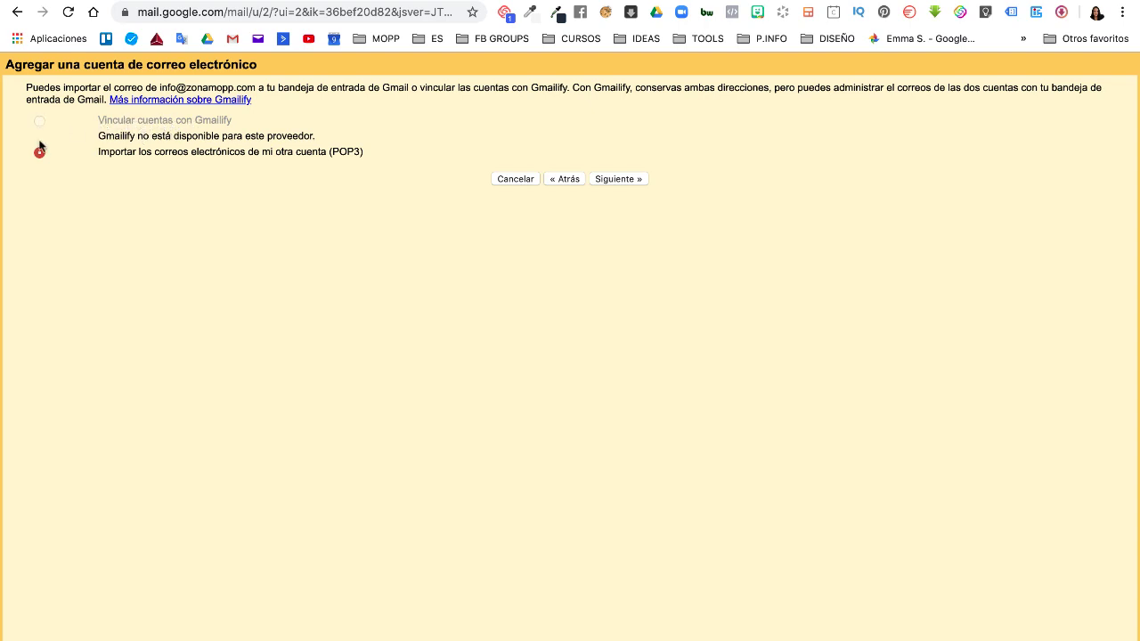
{"action": "left_click", "coordinate": [626, 181]}
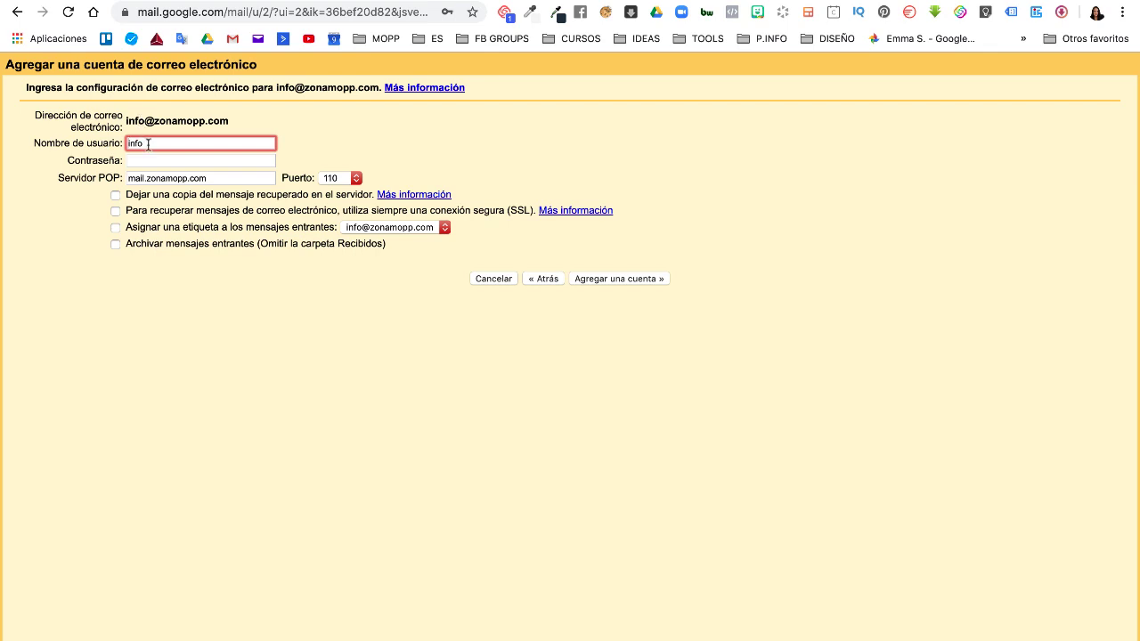
{"action": "left_click_drag", "start_coordinate": [126, 120], "coordinate": [232, 123]}
{"action": "key", "text": "super+c"}
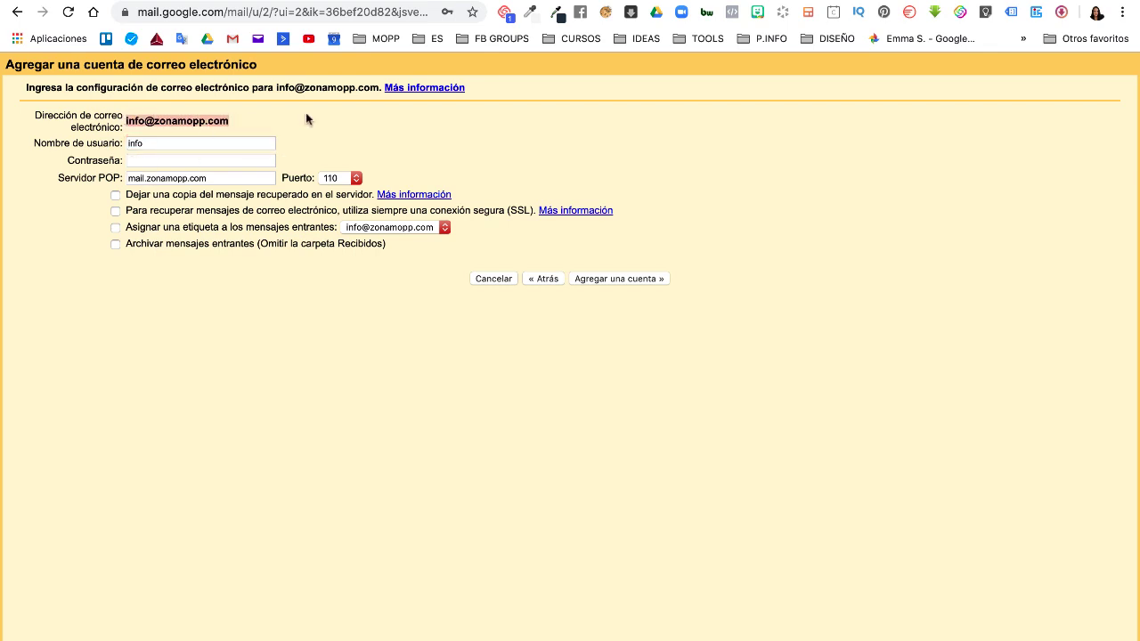
- Confirm POP3 port 995 in the Horde settings email and Bluehost page, then return to Gmail's form
{"action": "key", "text": "super+w"}
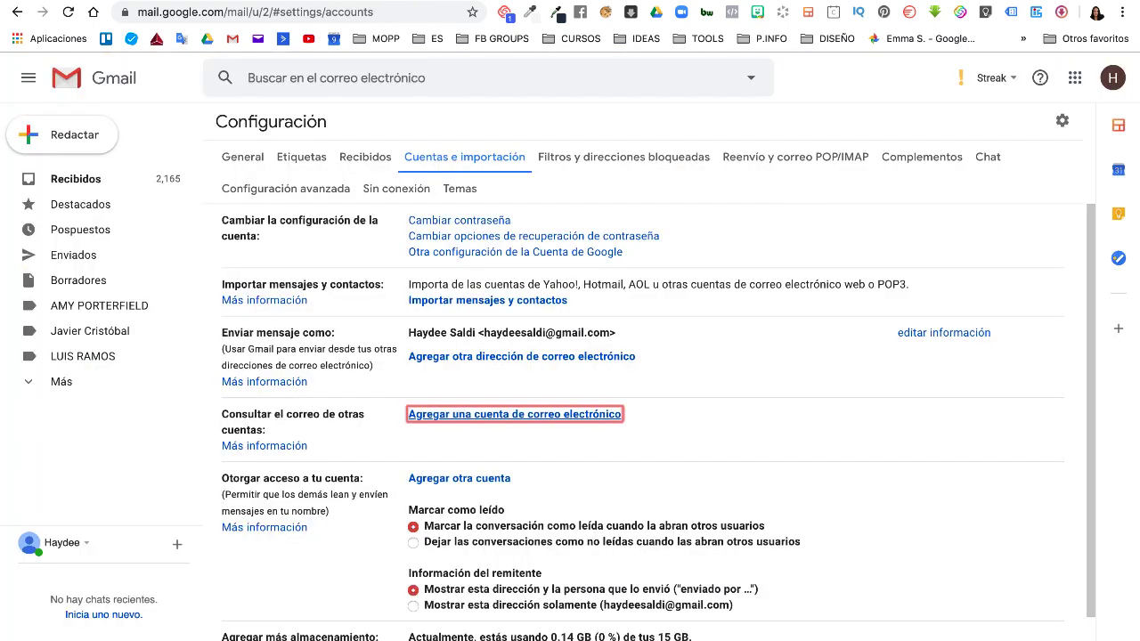
{"action": "key", "text": "ctrl+Tab"}
{"action": "scroll", "coordinate": [315, 448], "scroll_direction": "down", "scroll_amount": 5}
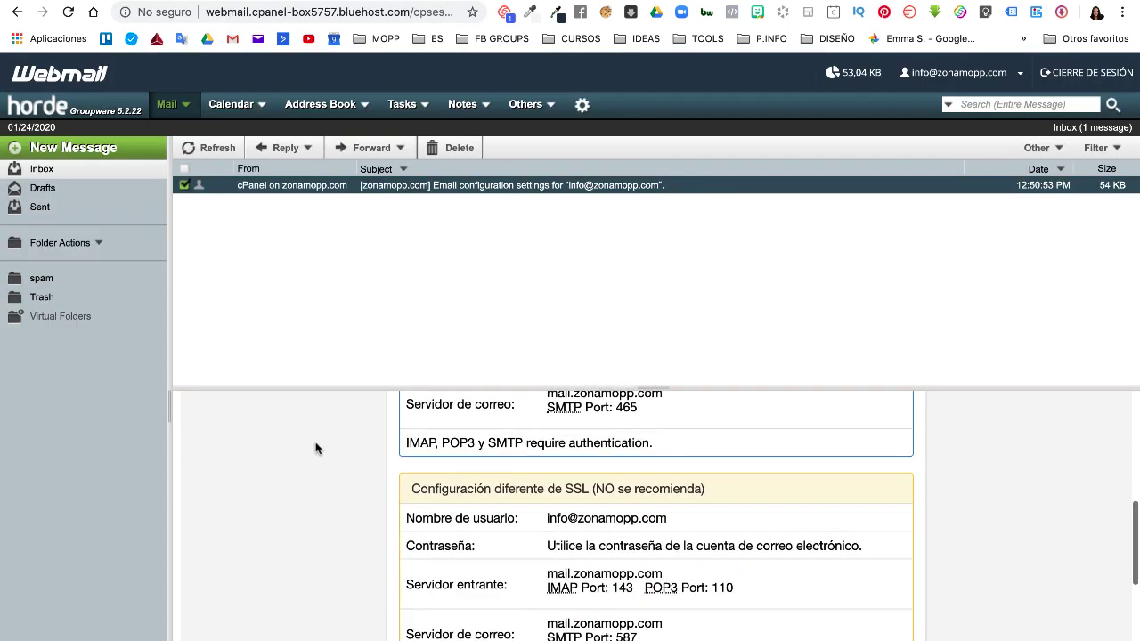
{"action": "scroll", "coordinate": [315, 448], "scroll_direction": "up", "scroll_amount": 2}
{"action": "scroll", "coordinate": [606, 490], "scroll_direction": "down", "scroll_amount": 1}
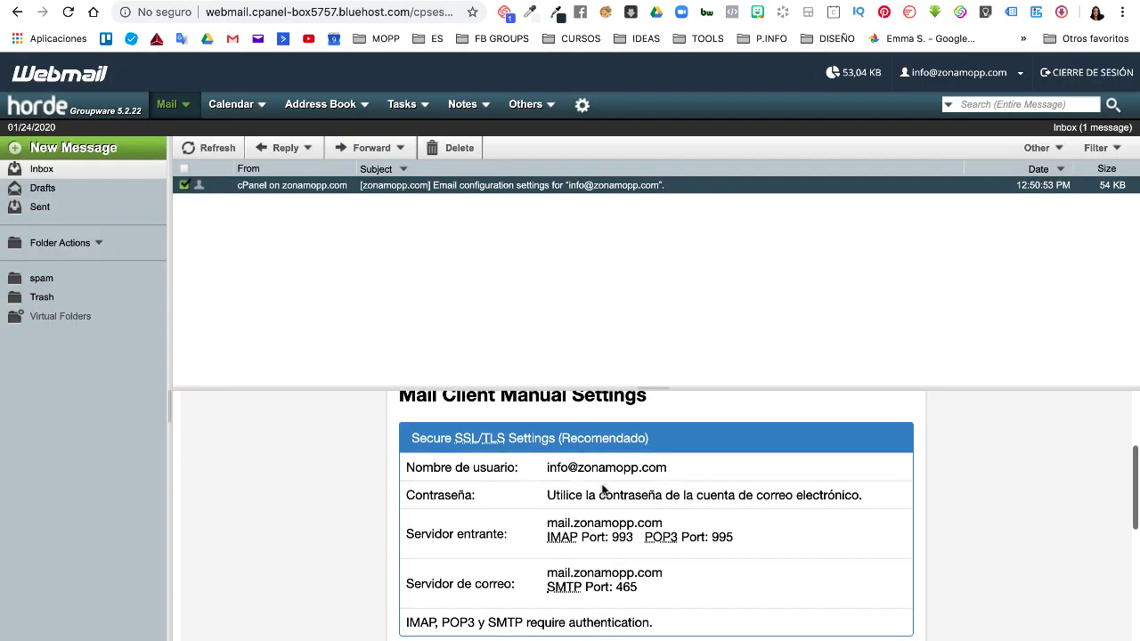
{"action": "scroll", "coordinate": [605, 490], "scroll_direction": "up", "scroll_amount": 1}
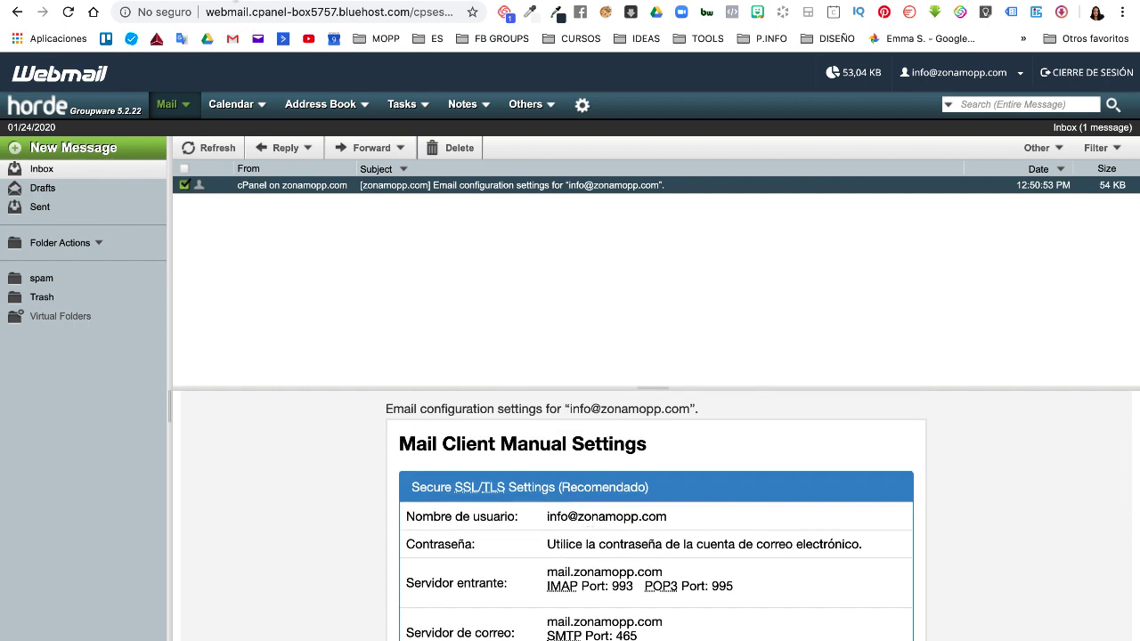
{"action": "key", "text": "ctrl+Tab"}
{"action": "scroll", "coordinate": [379, 233], "scroll_direction": "up", "scroll_amount": 1}
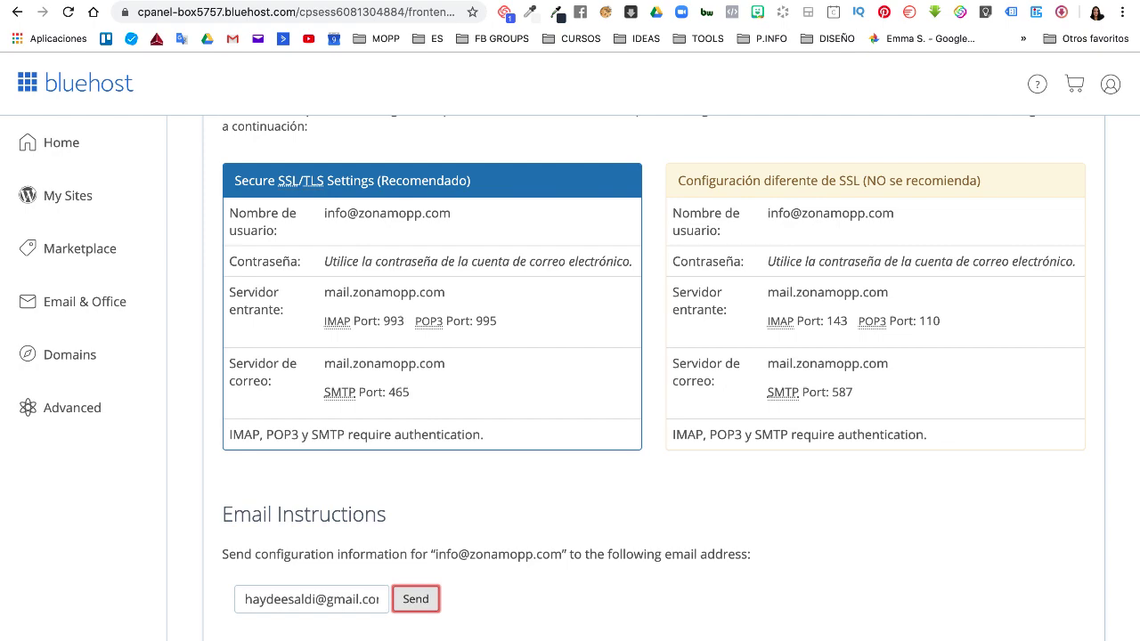
{"action": "key", "text": "ctrl+Tab"}
{"action": "key", "text": "ctrl+Tab"}
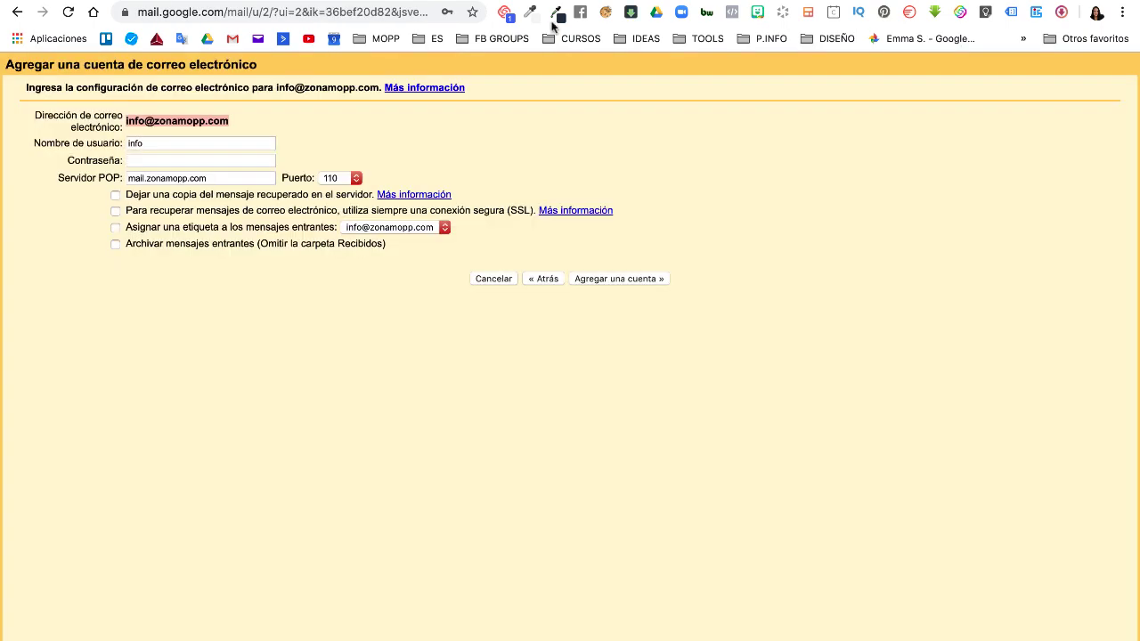
{"action": "left_click", "coordinate": [159, 143]}
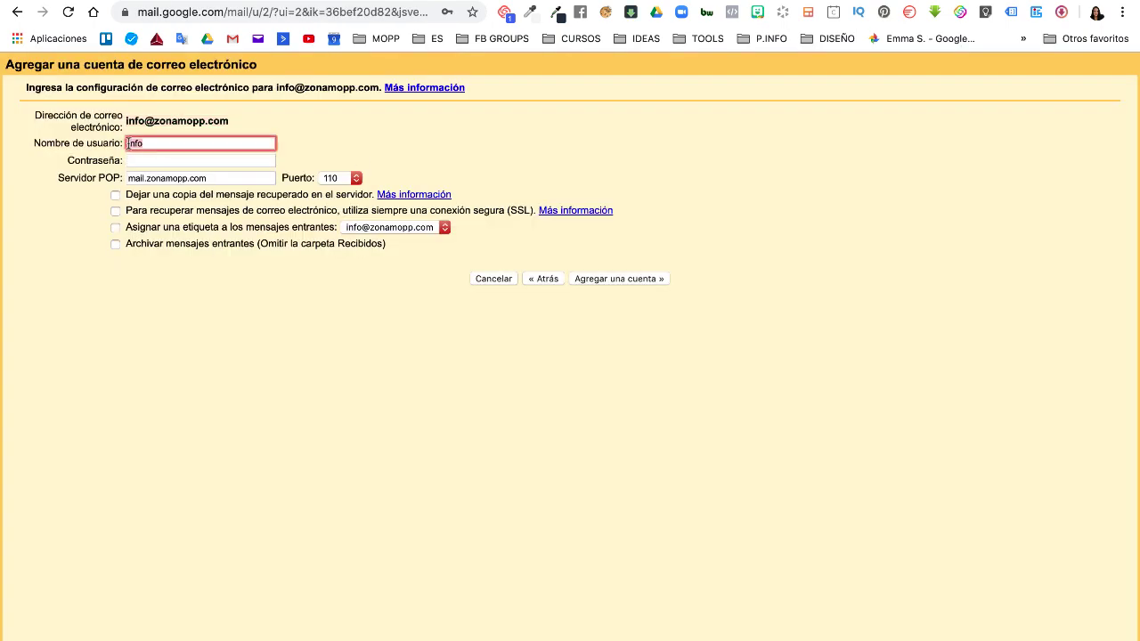
{"action": "left_click", "coordinate": [147, 144]}
{"action": "key", "text": "super+v"}
- Copy the mailbox password from Notes into the Contraseña field
{"action": "left_click", "coordinate": [166, 161]}
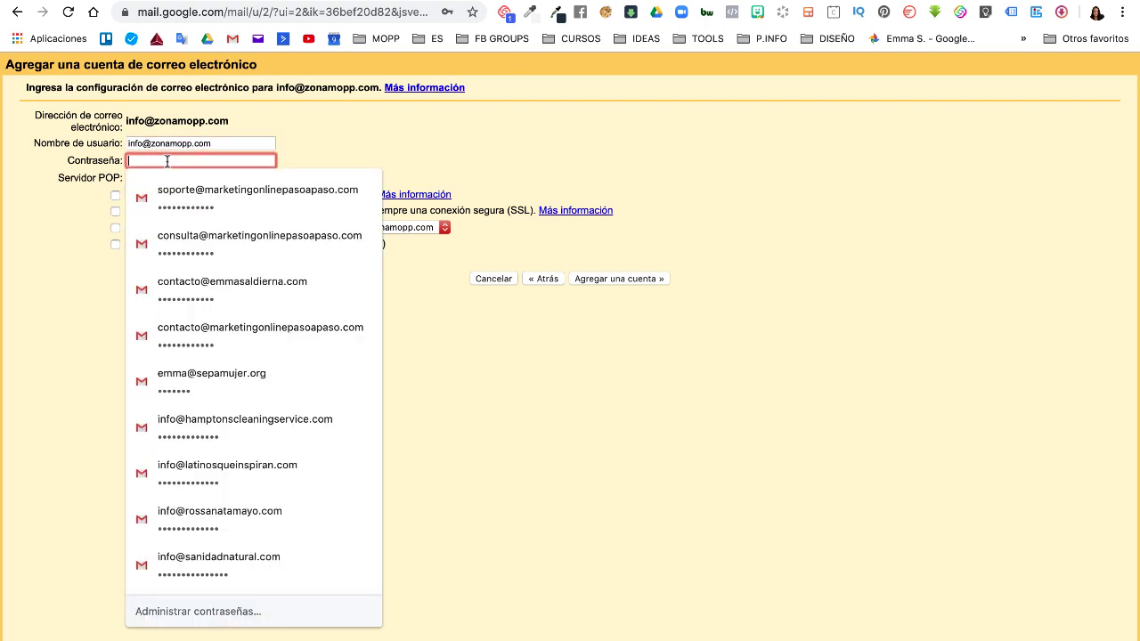
{"action": "left_click", "coordinate": [84, 295]}
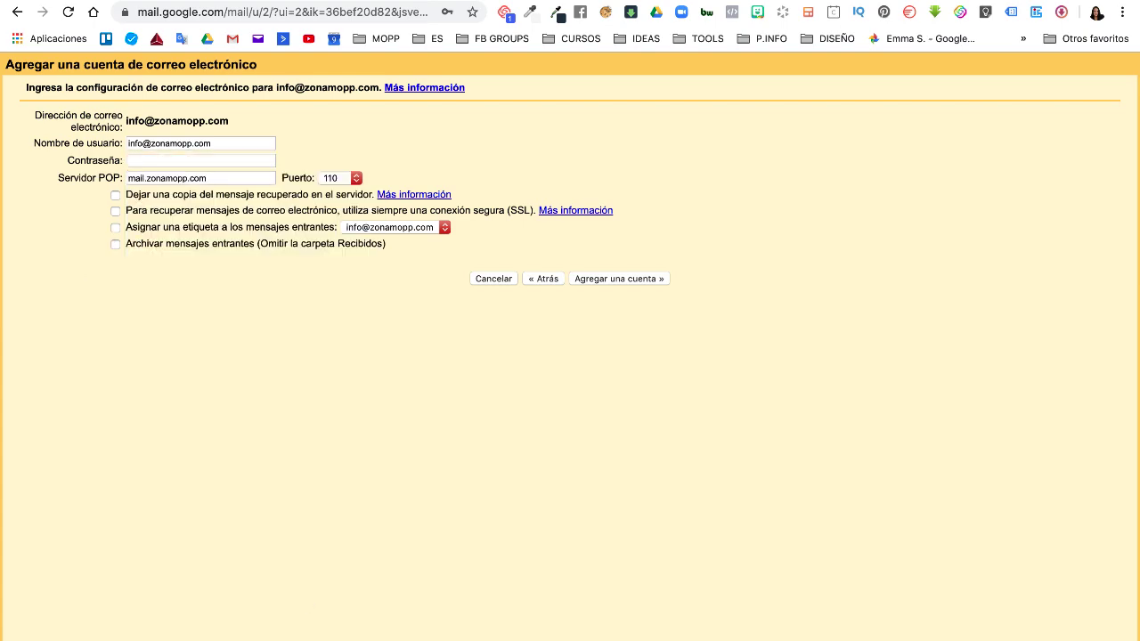
{"action": "left_click", "coordinate": [433, 629]}
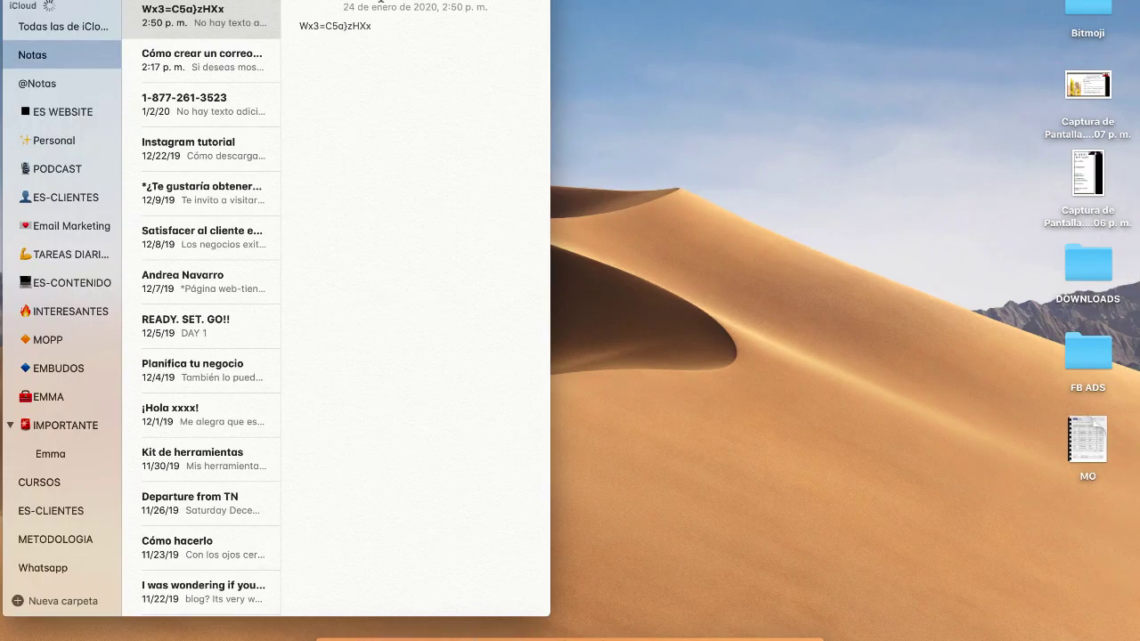
{"action": "left_click_drag", "start_coordinate": [373, 27], "coordinate": [286, 26]}
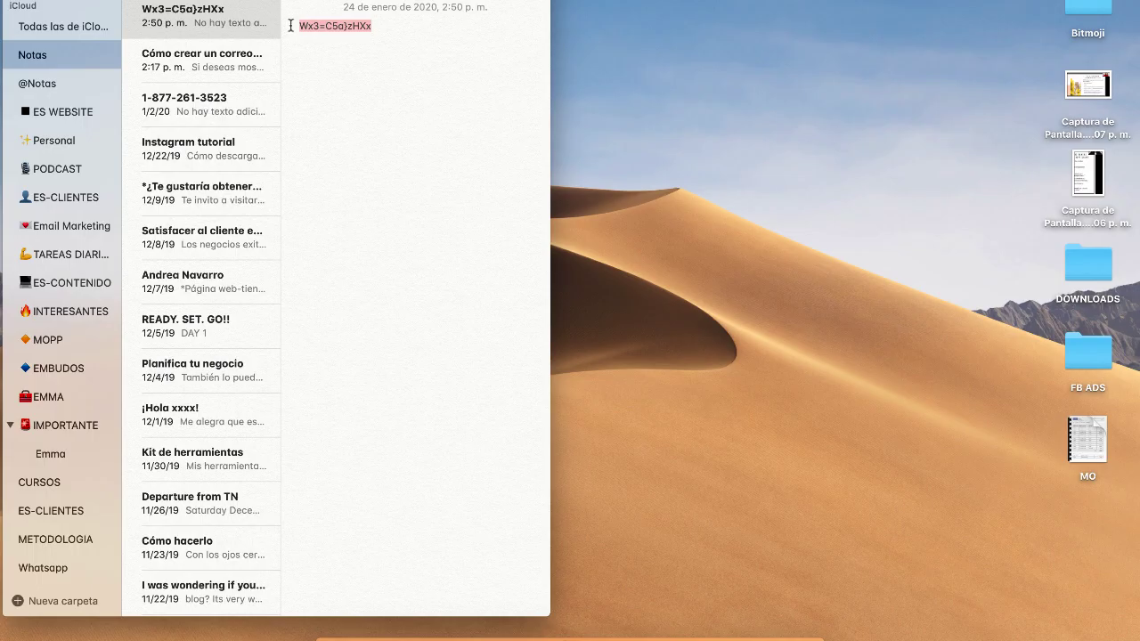
{"action": "left_click", "coordinate": [692, 626]}
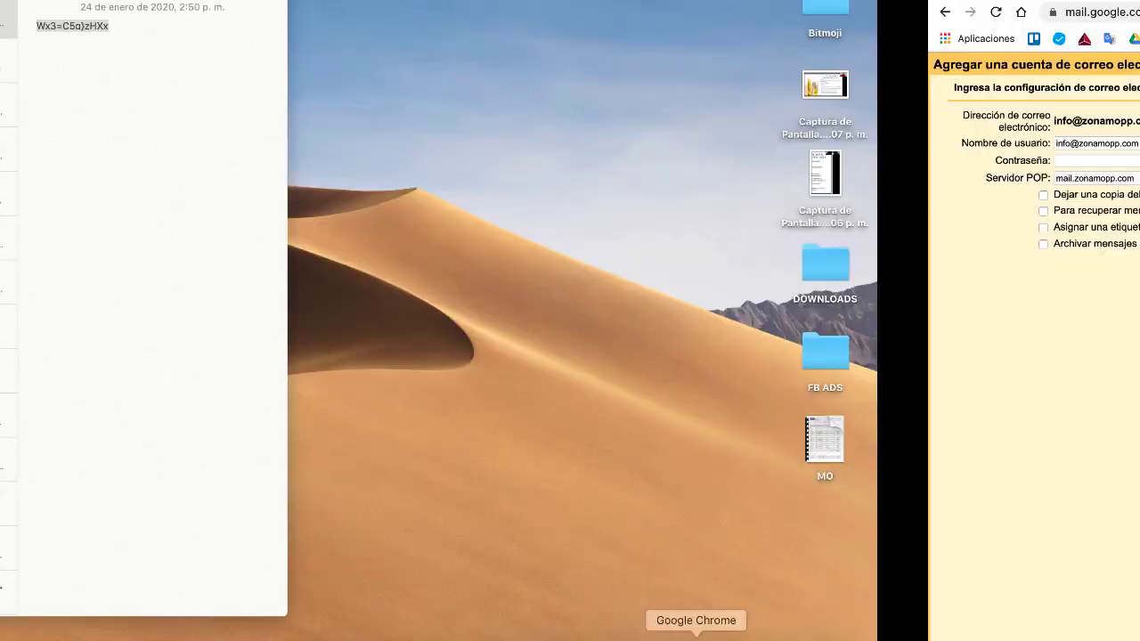
{"action": "left_click", "coordinate": [172, 161]}
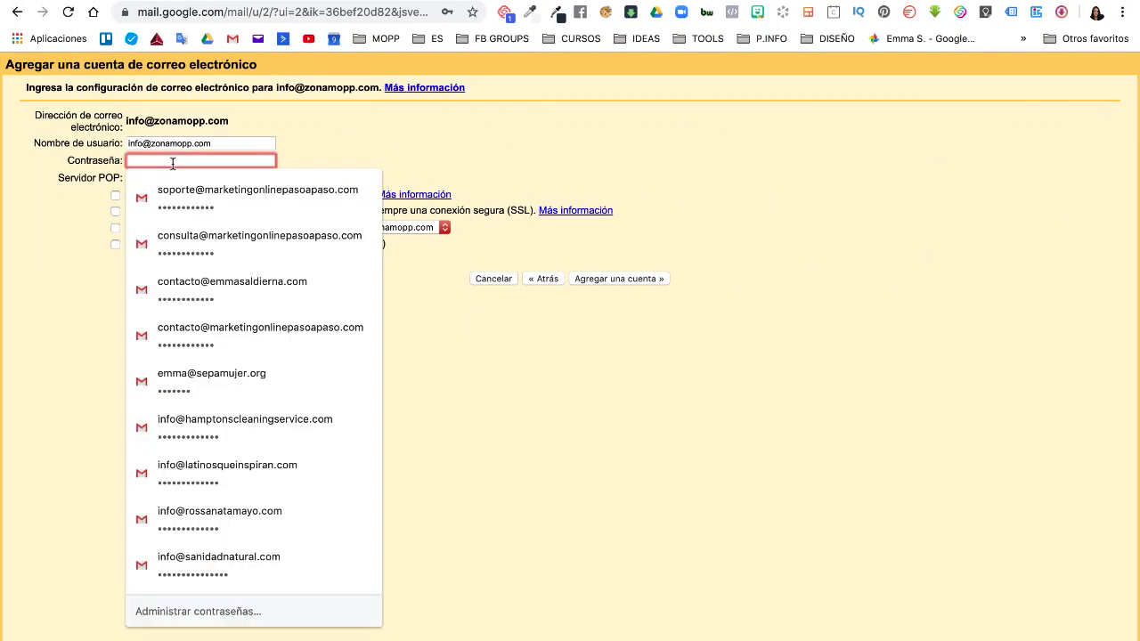
{"action": "key", "text": "super+v"}
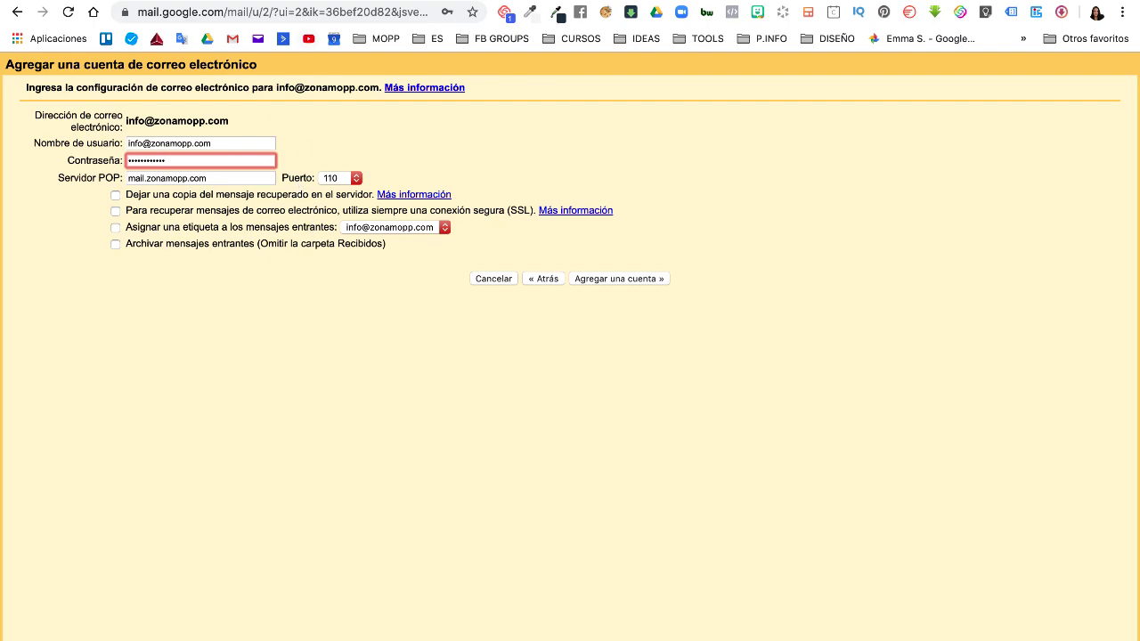
{"action": "key", "text": "ctrl+Tab"}
{"action": "scroll", "coordinate": [326, 544], "scroll_direction": "down", "scroll_amount": 2}
{"action": "scroll", "coordinate": [326, 544], "scroll_direction": "up", "scroll_amount": 3}
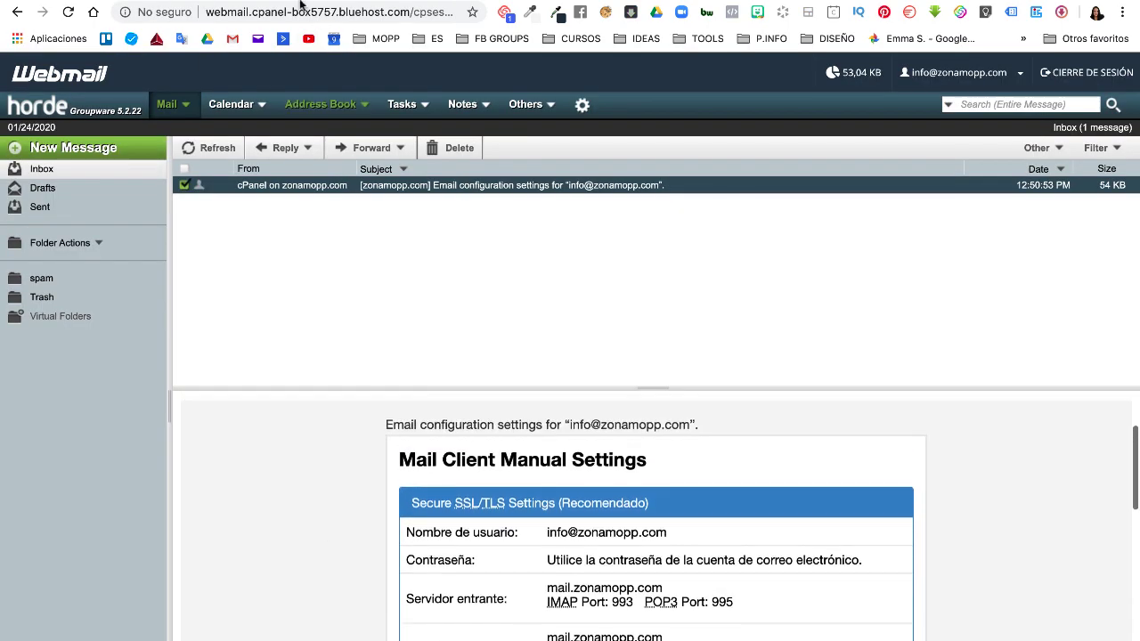
{"action": "key", "text": "ctrl+Tab"}
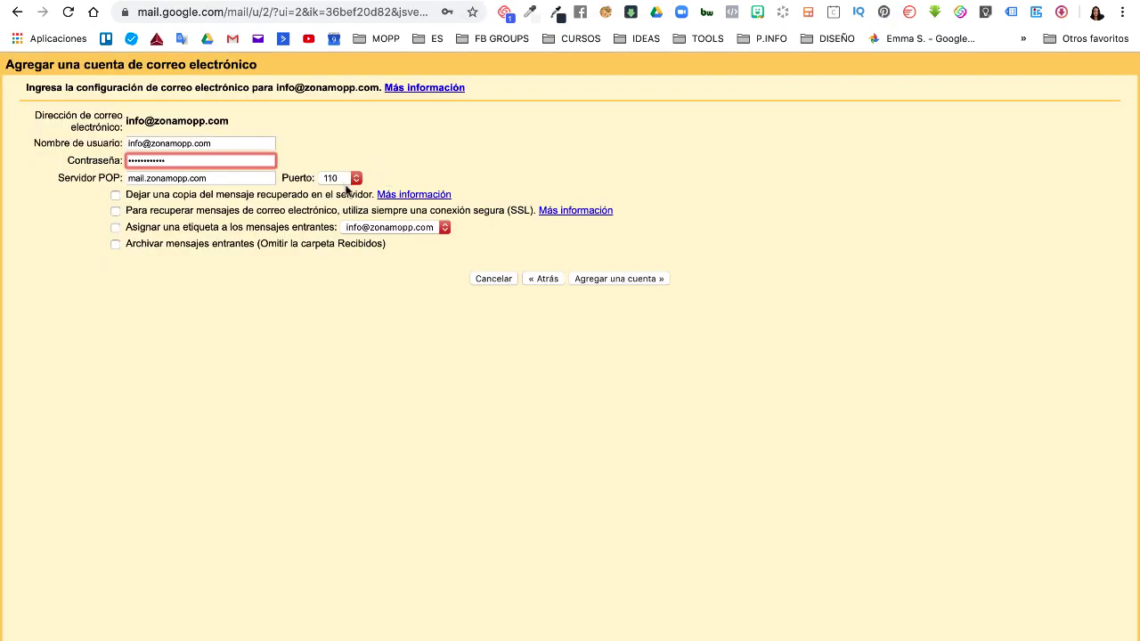
- Choose POP port 995, tick 'Dejar una copia' on the server, and enable SSL retrieval
{"action": "left_click", "coordinate": [356, 179]}
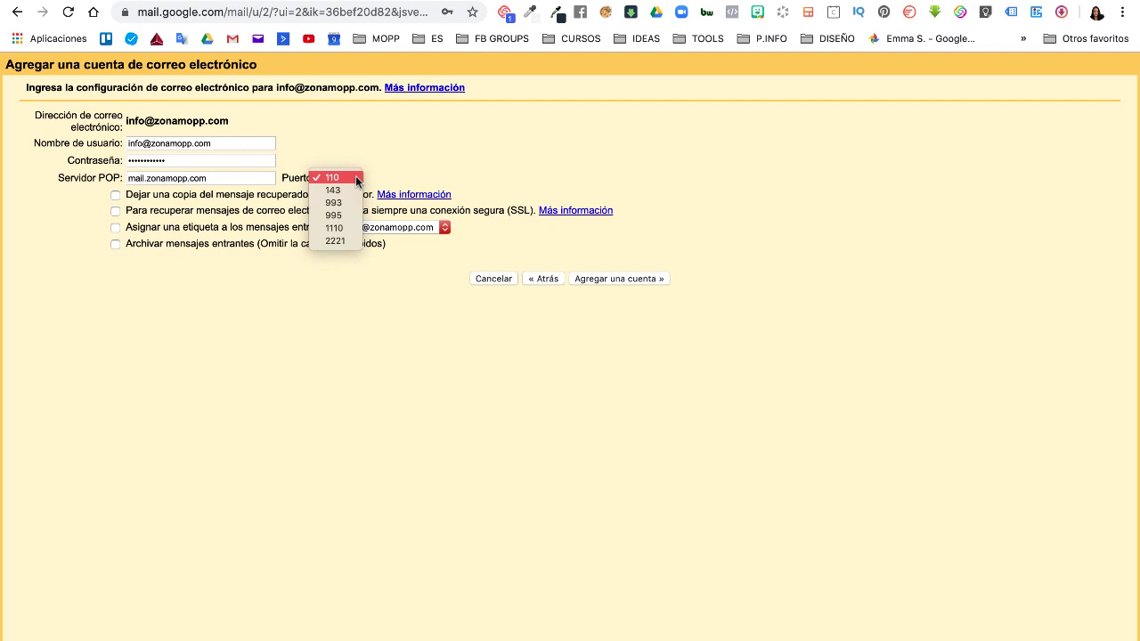
{"action": "left_click", "coordinate": [342, 216]}
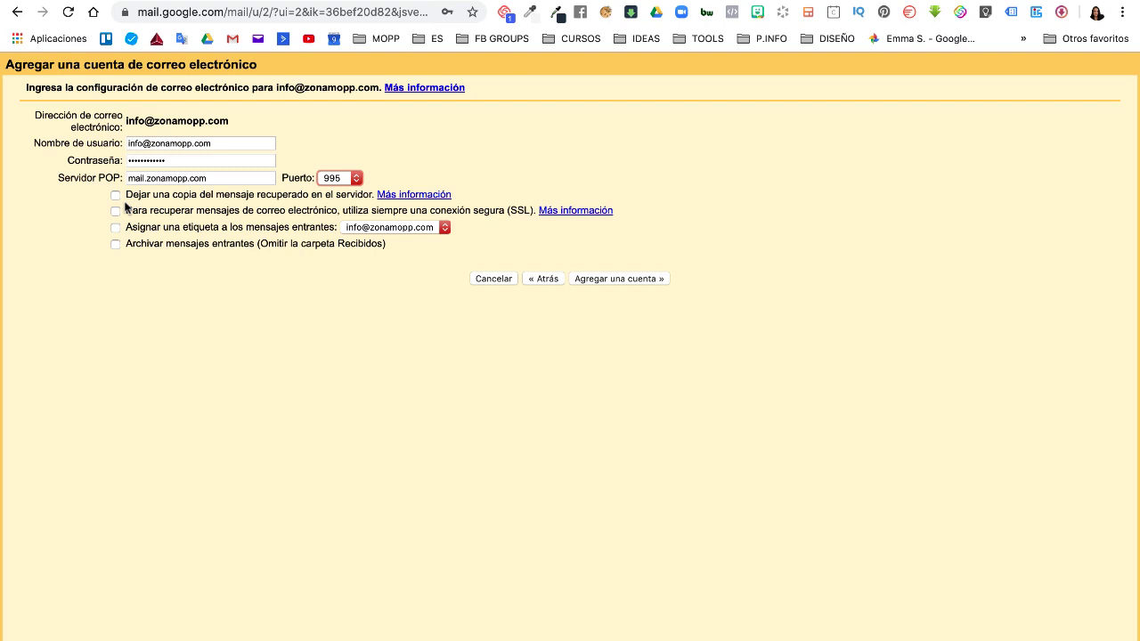
{"action": "key", "text": "ctrl+Tab"}
{"action": "left_click", "coordinate": [115, 196]}
{"action": "left_click", "coordinate": [116, 211]}
- Create a new label named INFO and assign it to incoming mail from this account
{"action": "left_click", "coordinate": [443, 228]}
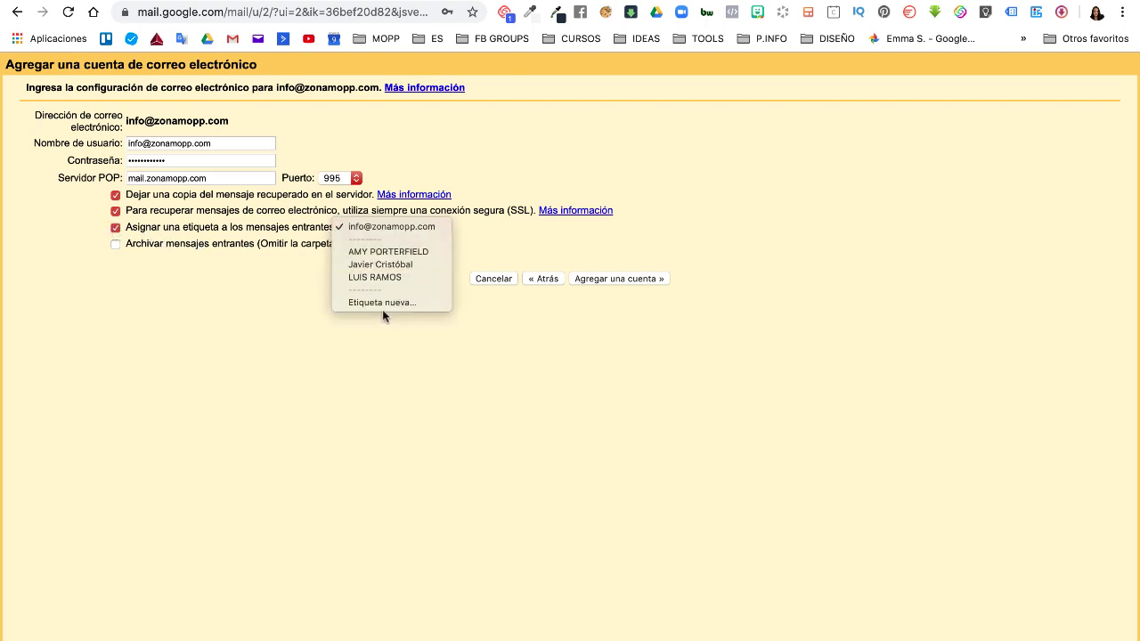
{"action": "left_click", "coordinate": [268, 332]}
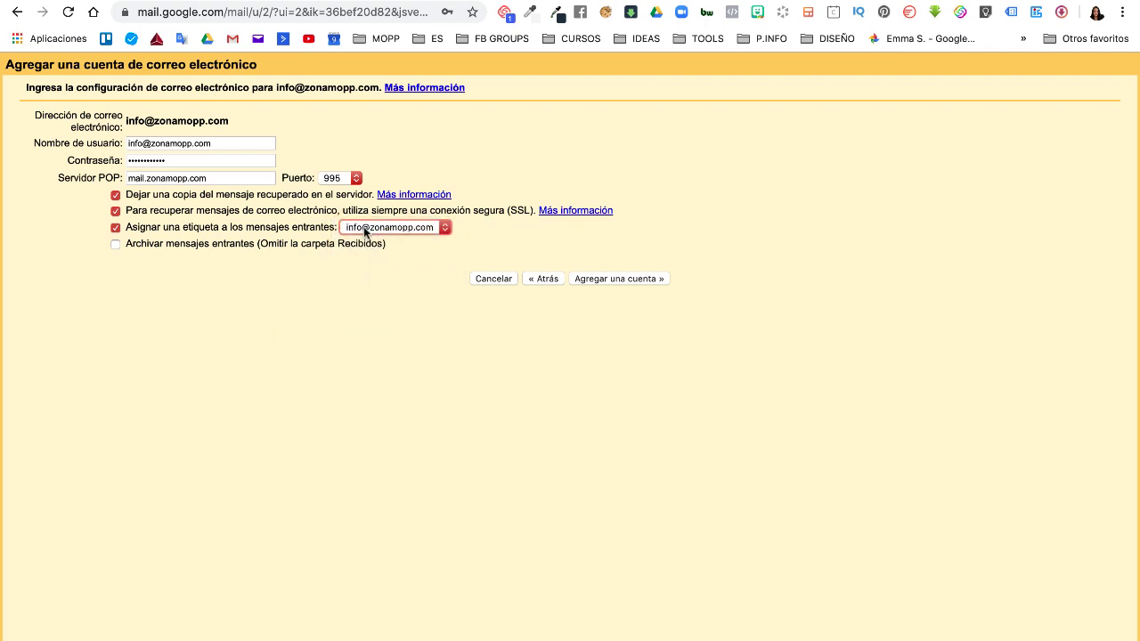
{"action": "left_click", "coordinate": [443, 227]}
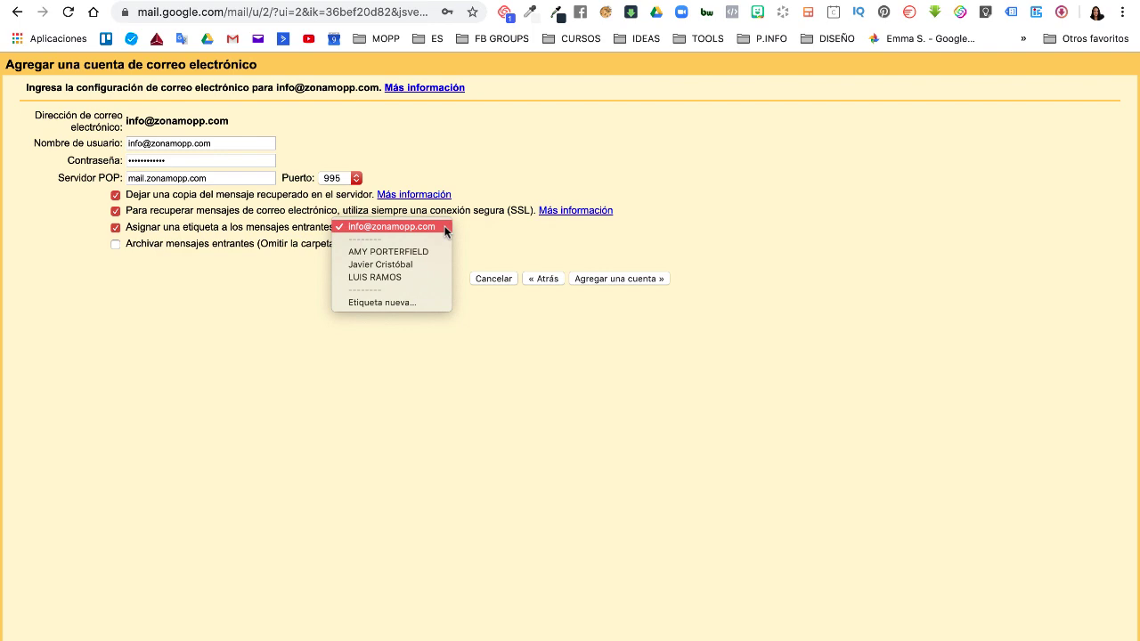
{"action": "left_click", "coordinate": [397, 305]}
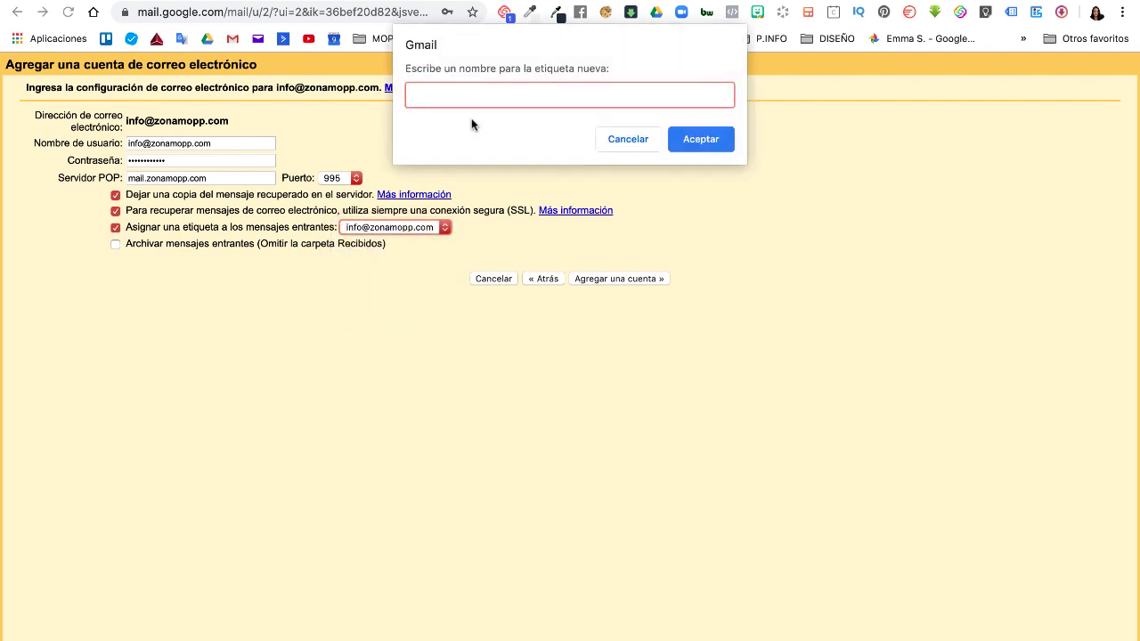
{"action": "type", "text": "INFO"}
{"action": "left_click", "coordinate": [701, 142]}
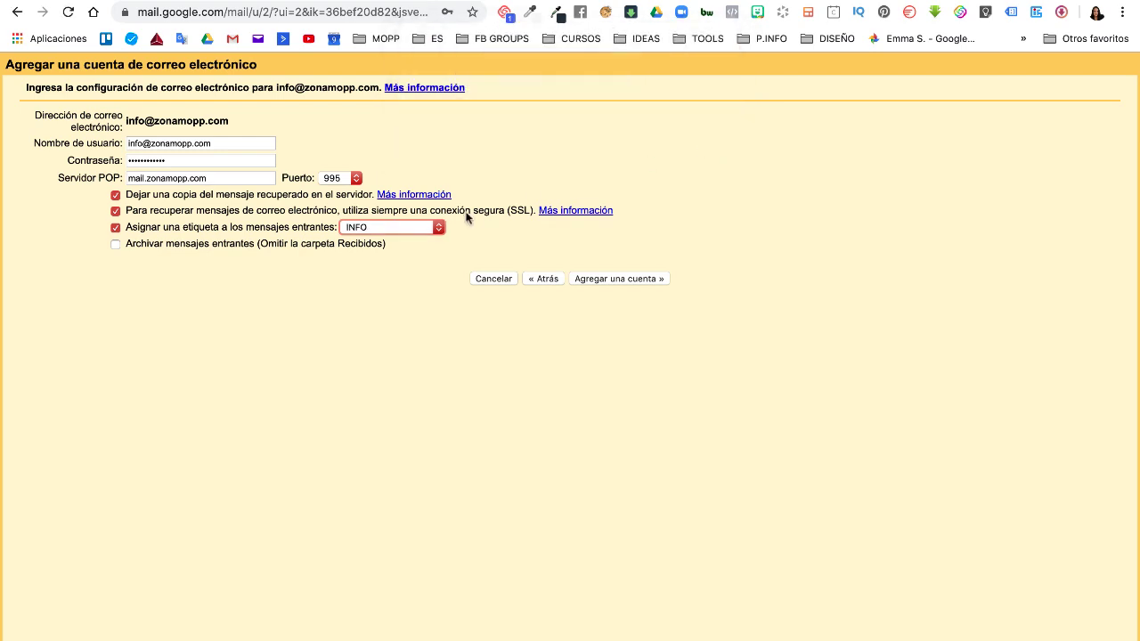
{"action": "left_click", "coordinate": [386, 228]}
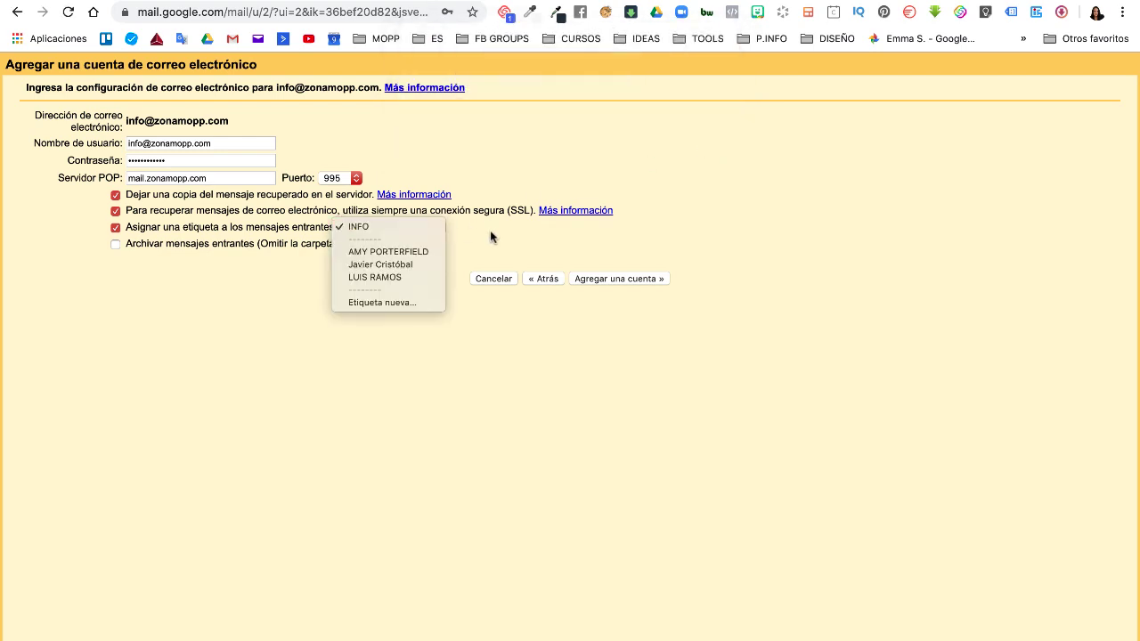
{"action": "left_click", "coordinate": [435, 230]}
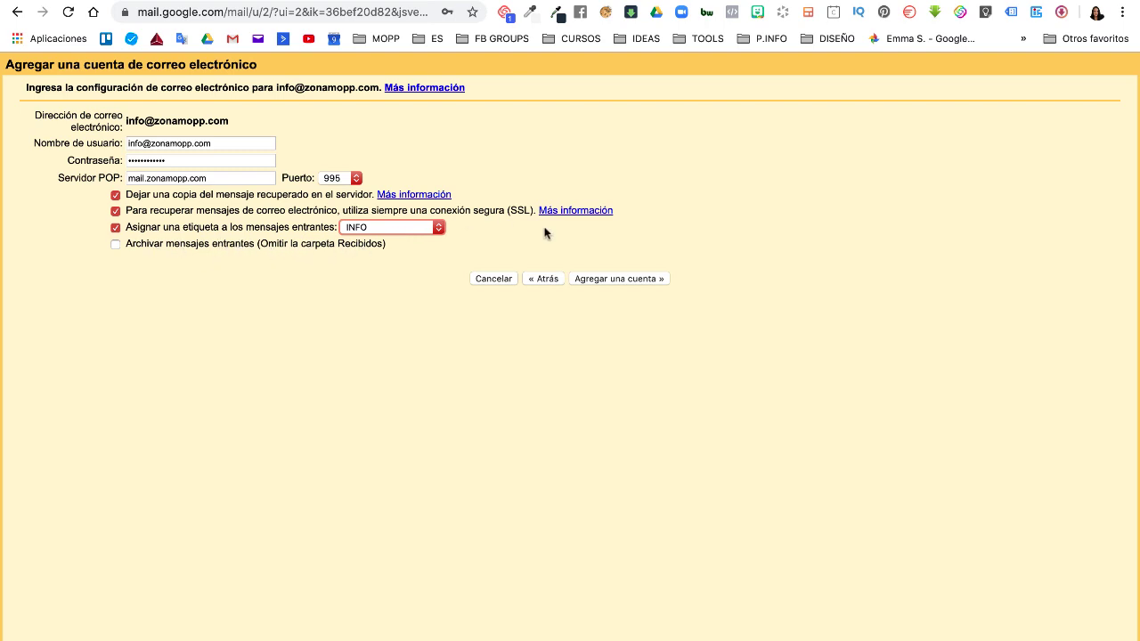
{"action": "left_click", "coordinate": [620, 279]}
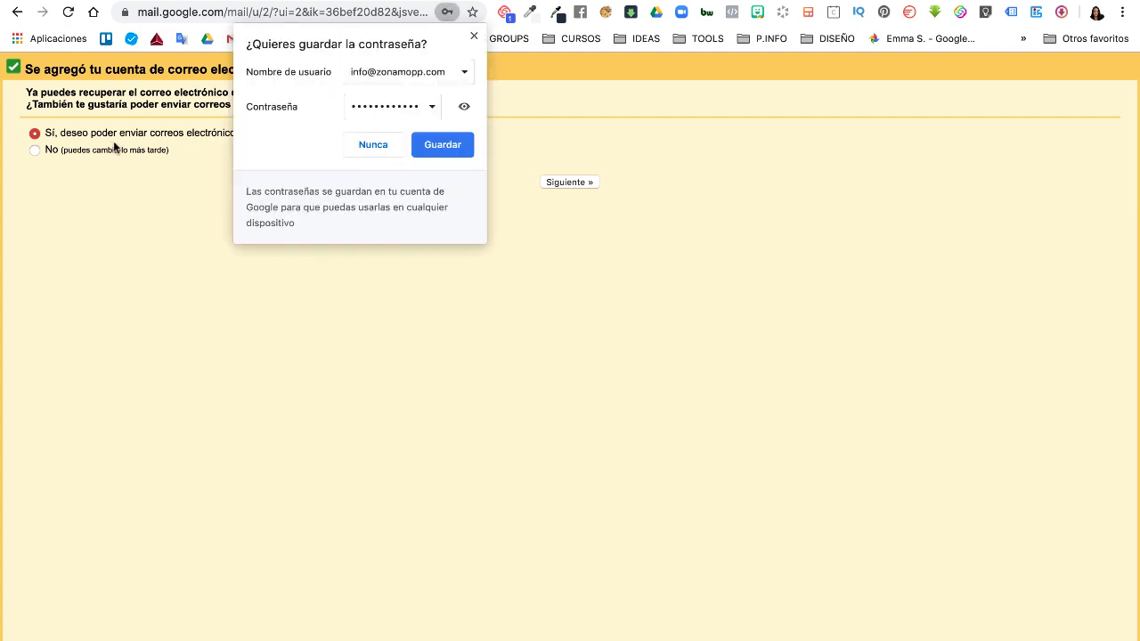
{"action": "left_click", "coordinate": [474, 35]}
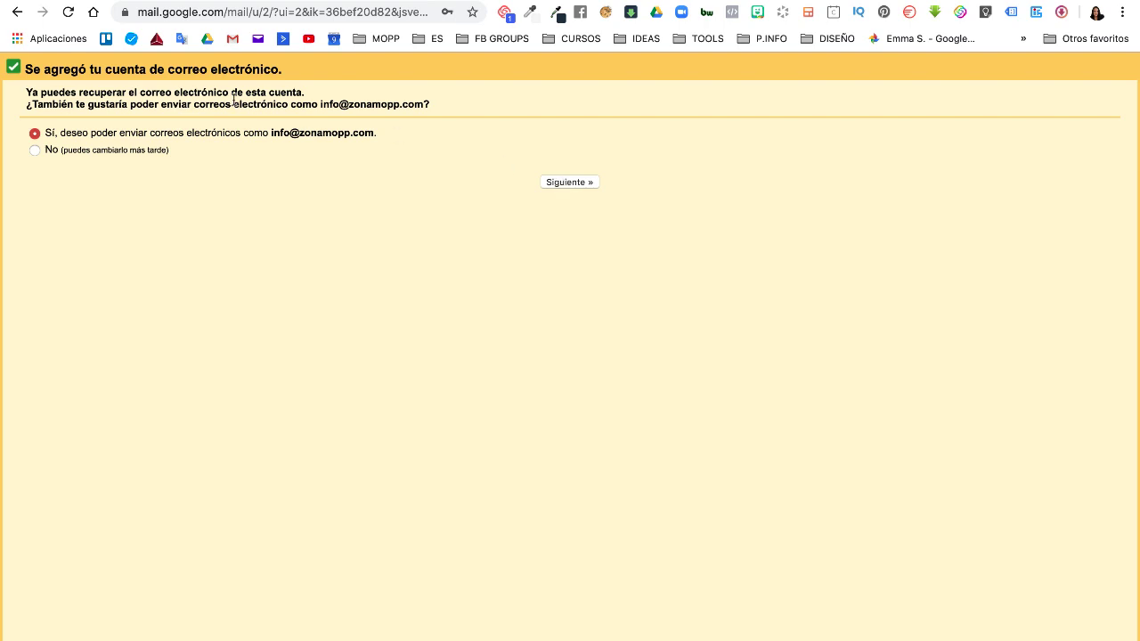
- Set the send-as sender name to ZONA MOPP, kept as an alias, and continue
{"action": "left_click", "coordinate": [562, 184]}
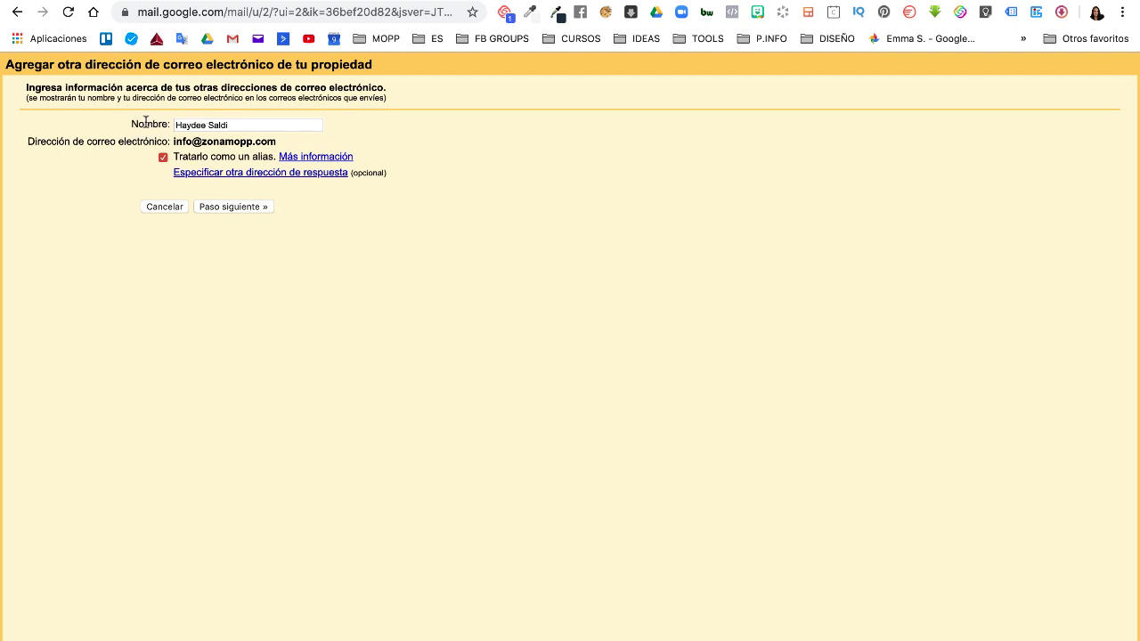
{"action": "left_click", "coordinate": [245, 126]}
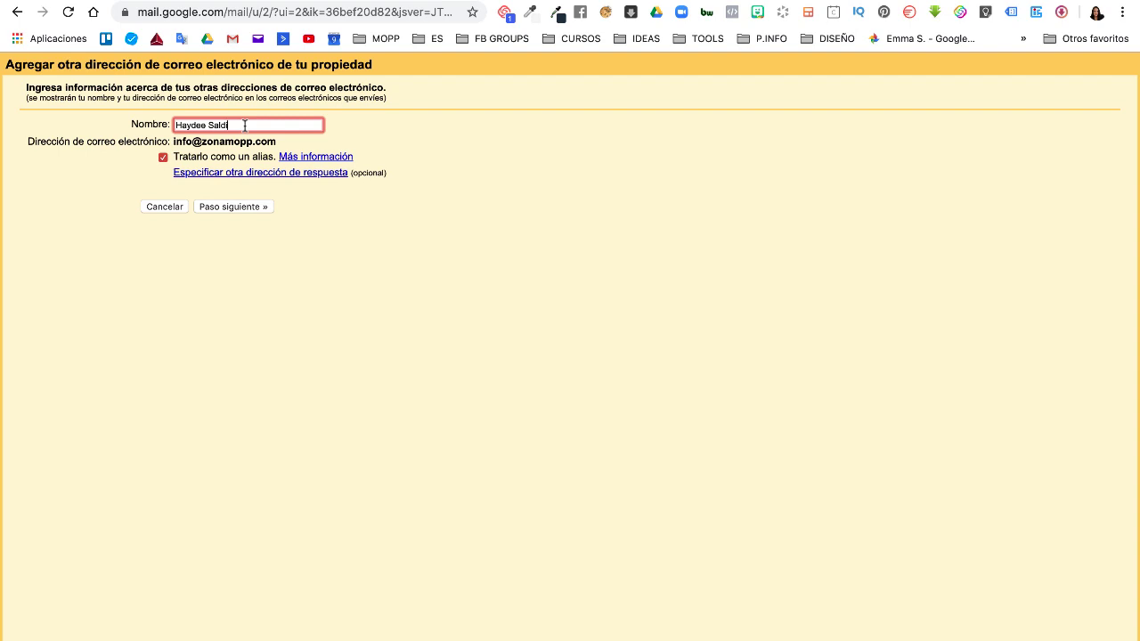
{"action": "key", "text": "BackSpace"}
{"action": "key", "text": "BackSpace"}
{"action": "key", "text": "BackSpace"}
{"action": "key", "text": "BackSpace"}
{"action": "key", "text": "BackSpace"}
{"action": "key", "text": "BackSpace"}
{"action": "key", "text": "BackSpace"}
{"action": "key", "text": "BackSpace"}
{"action": "key", "text": "BackSpace"}
{"action": "key", "text": "BackSpace"}
{"action": "key", "text": "BackSpace"}
{"action": "key", "text": "BackSpace"}
{"action": "type", "text": "ZONA MOPP"}
{"action": "left_click", "coordinate": [231, 207]}
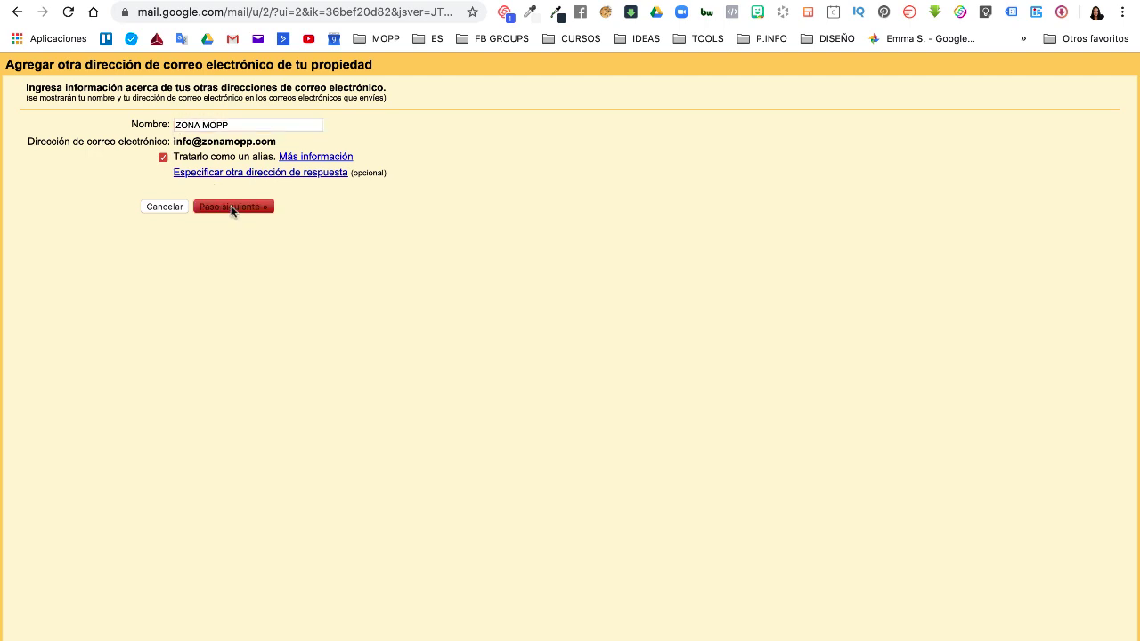